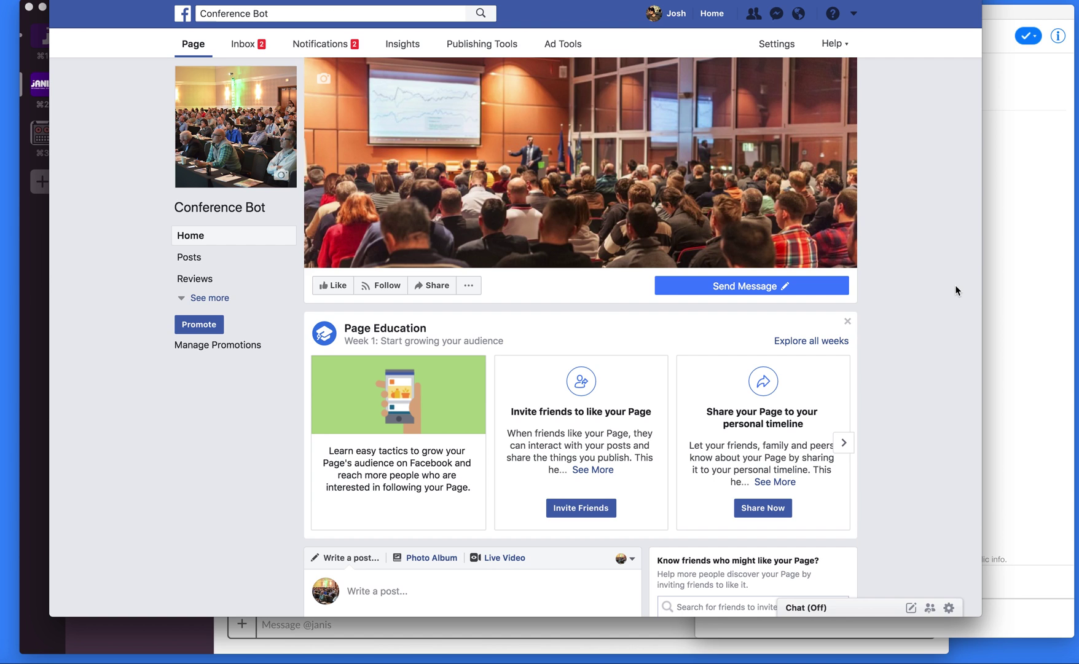
# Step: Bring up the Janis home page, 'The AI Assistant For Bot Makers', in the browser
pyautogui.moveTo(480, 138)
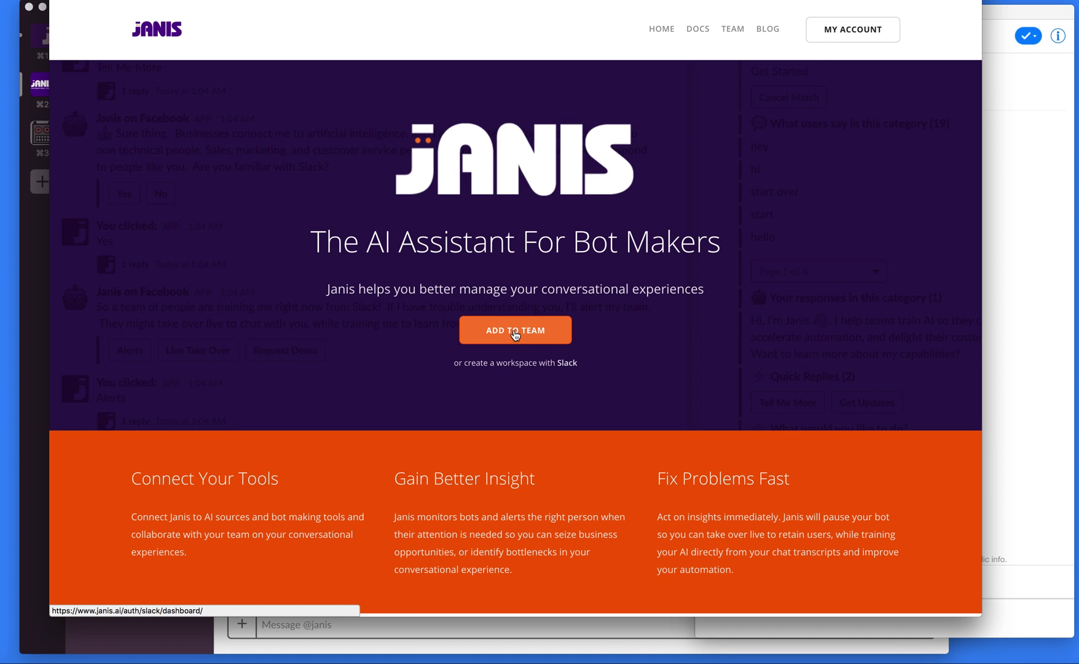
# Step: Add Janis to the Slack team and continue into the janis direct message
pyautogui.click(515, 334)
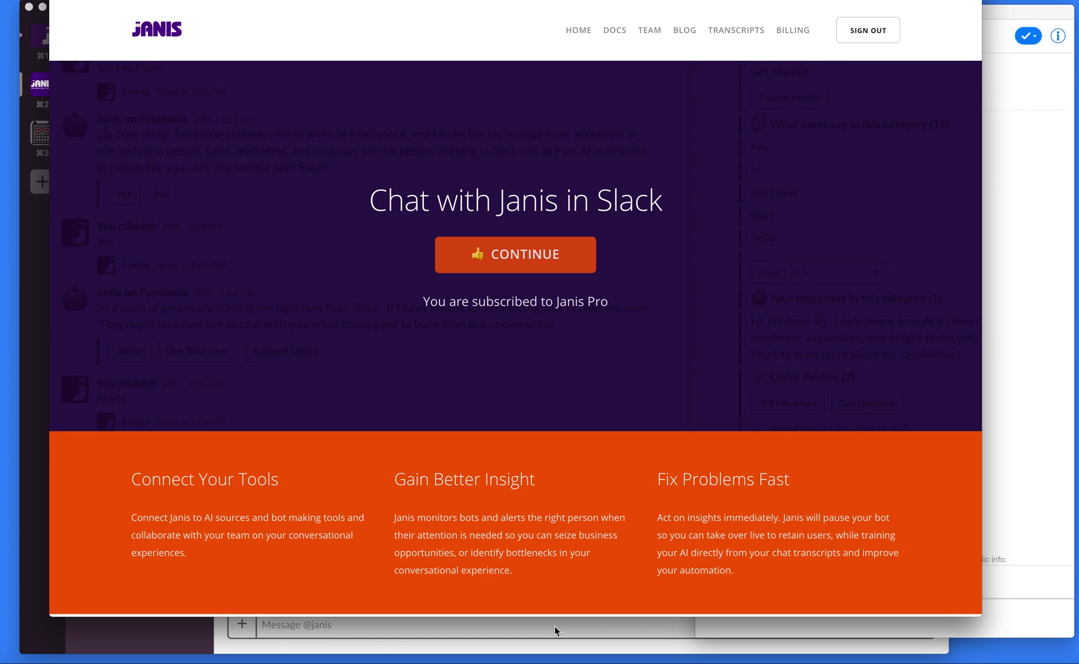
pyautogui.click(554, 625)
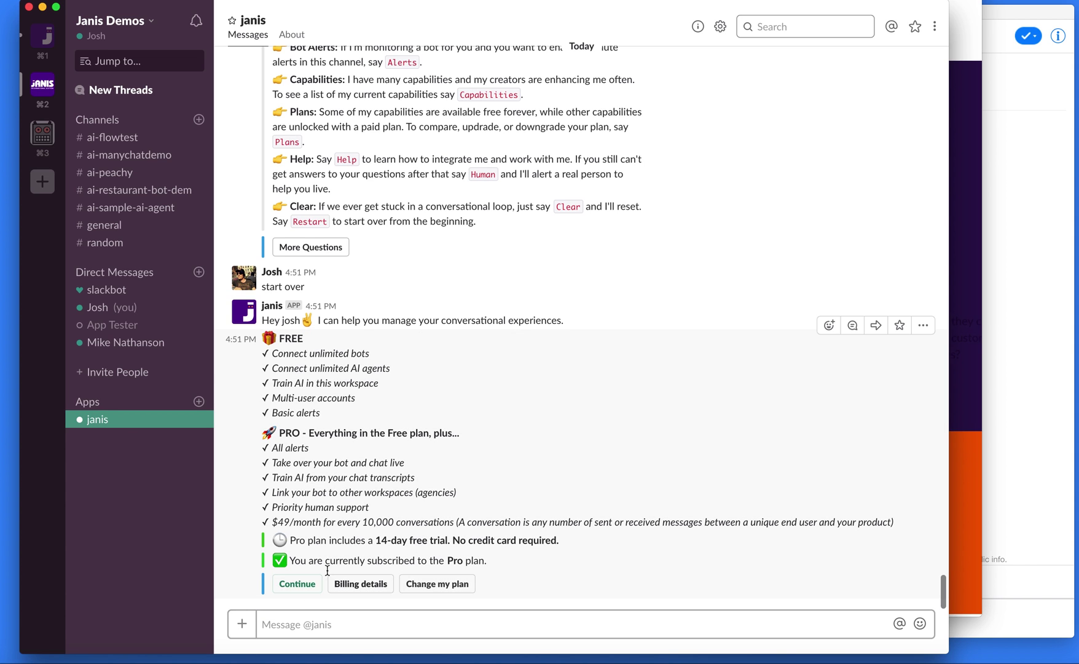
# Step: Tell janis to continue, add a bot, confirm an existing bot, and choose Dialogflow
pyautogui.click(297, 583)
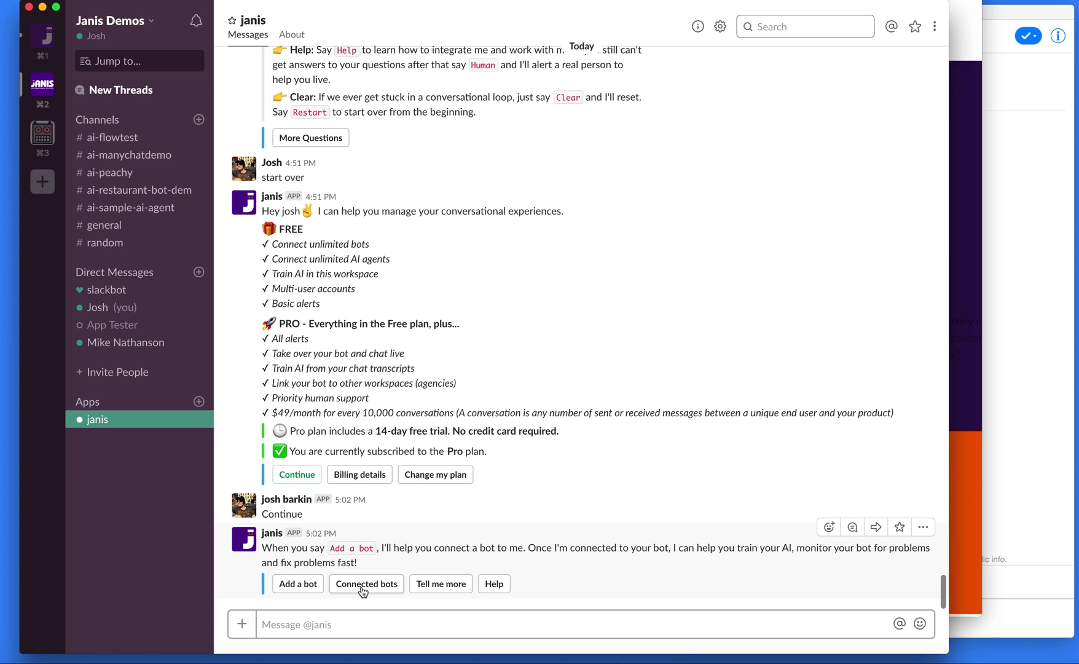
pyautogui.click(293, 584)
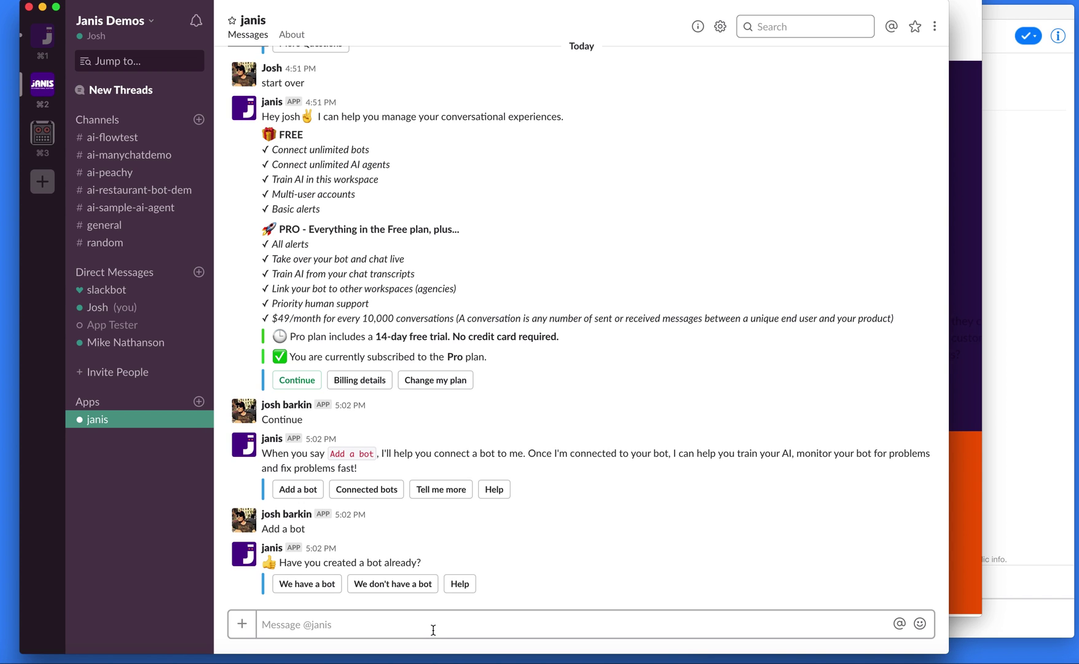
pyautogui.click(301, 588)
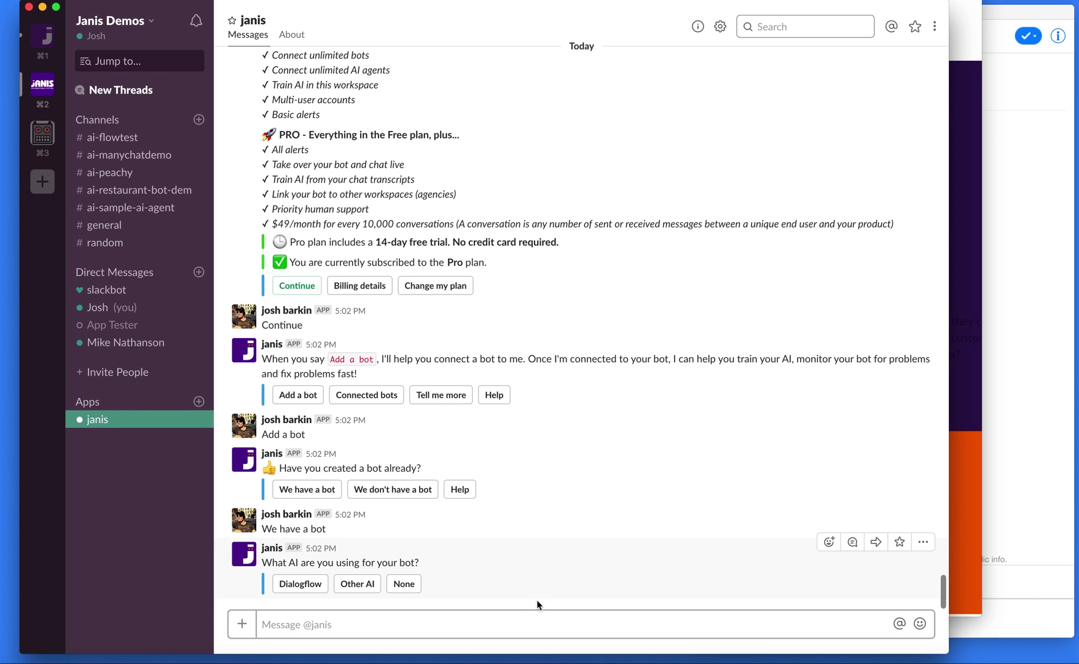
pyautogui.click(296, 582)
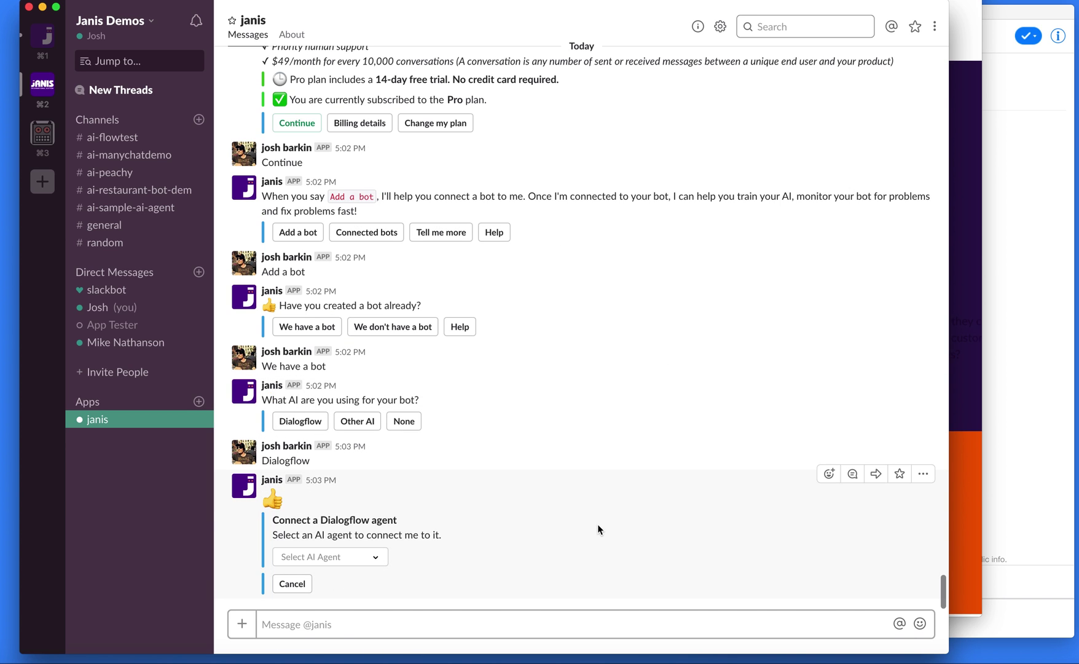
# Step: Connect the Conference-Bot agent, pick Chatfuel as the builder, and copy the JSON API URL
pyautogui.click(376, 559)
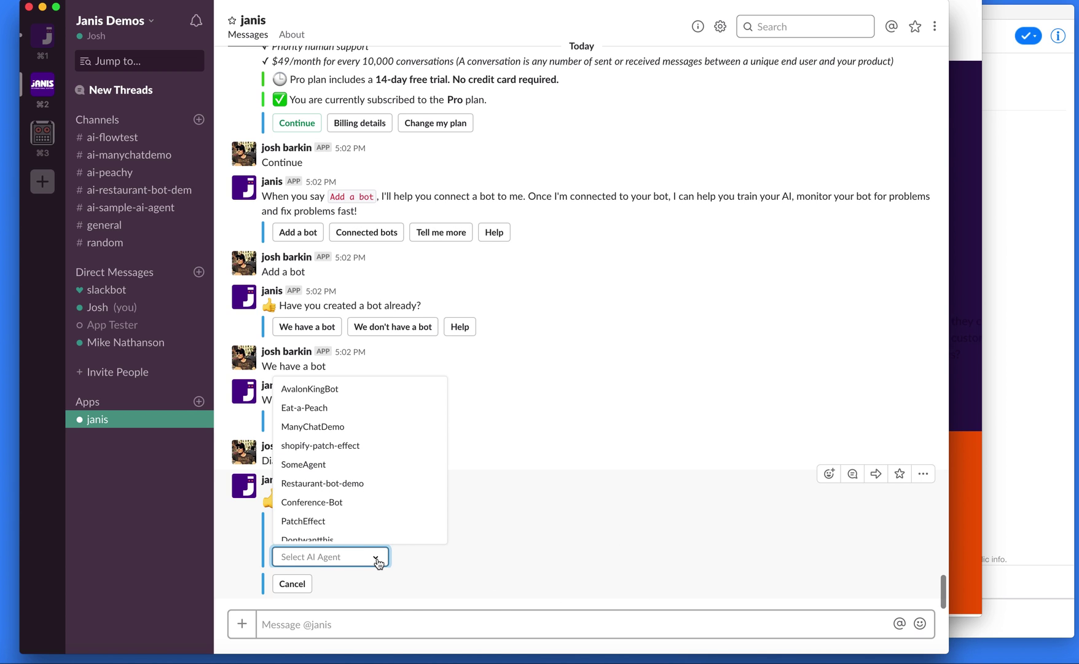
pyautogui.click(337, 507)
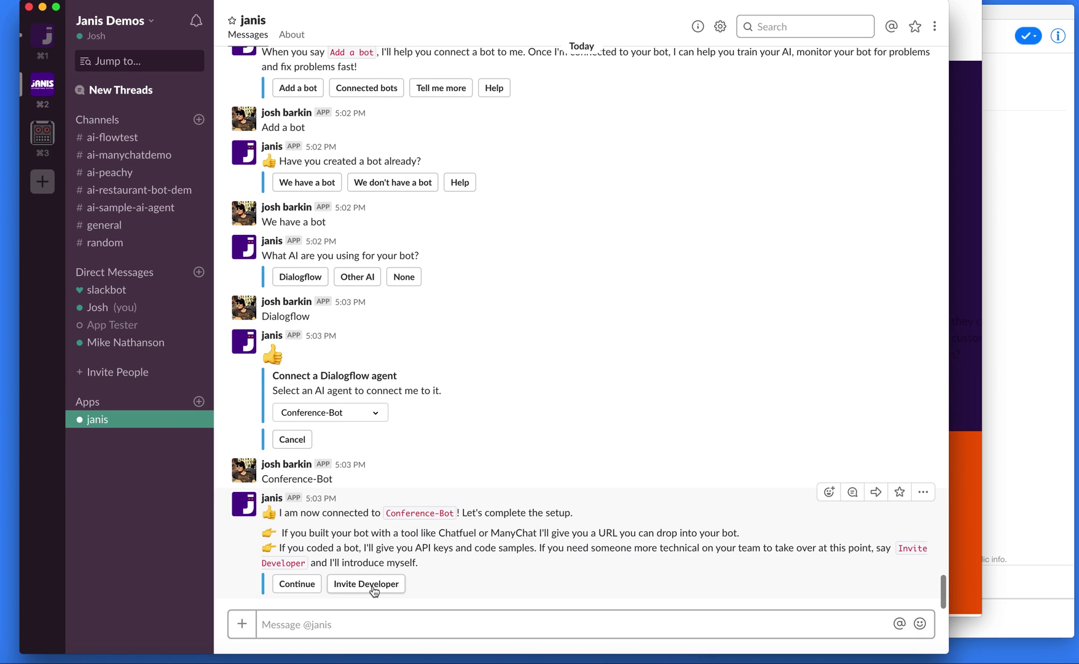
pyautogui.click(297, 583)
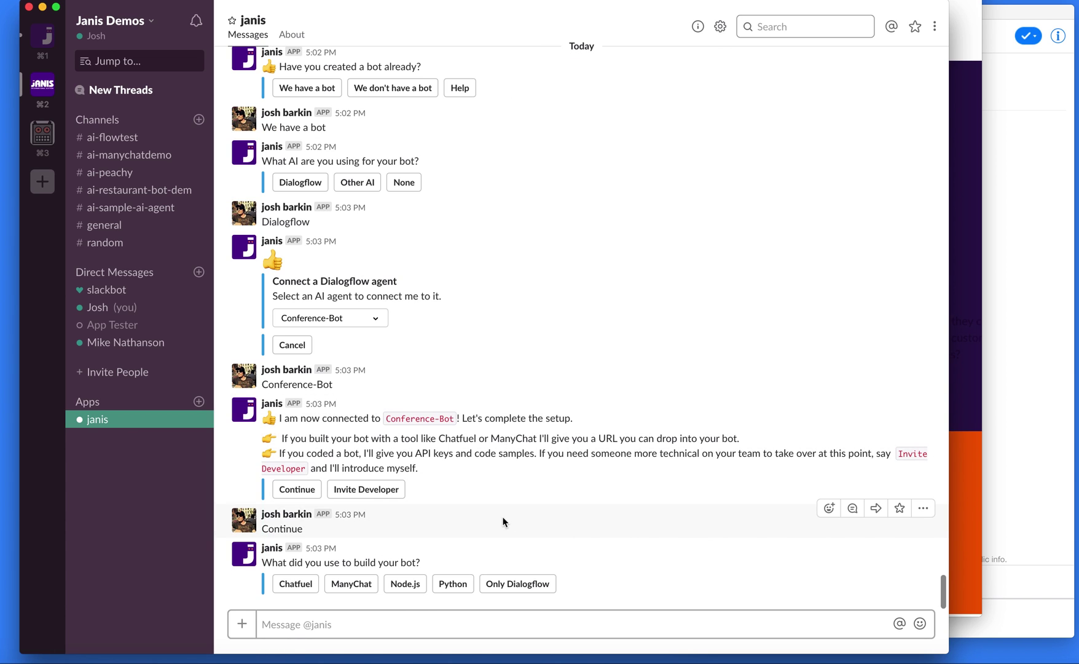
pyautogui.click(296, 588)
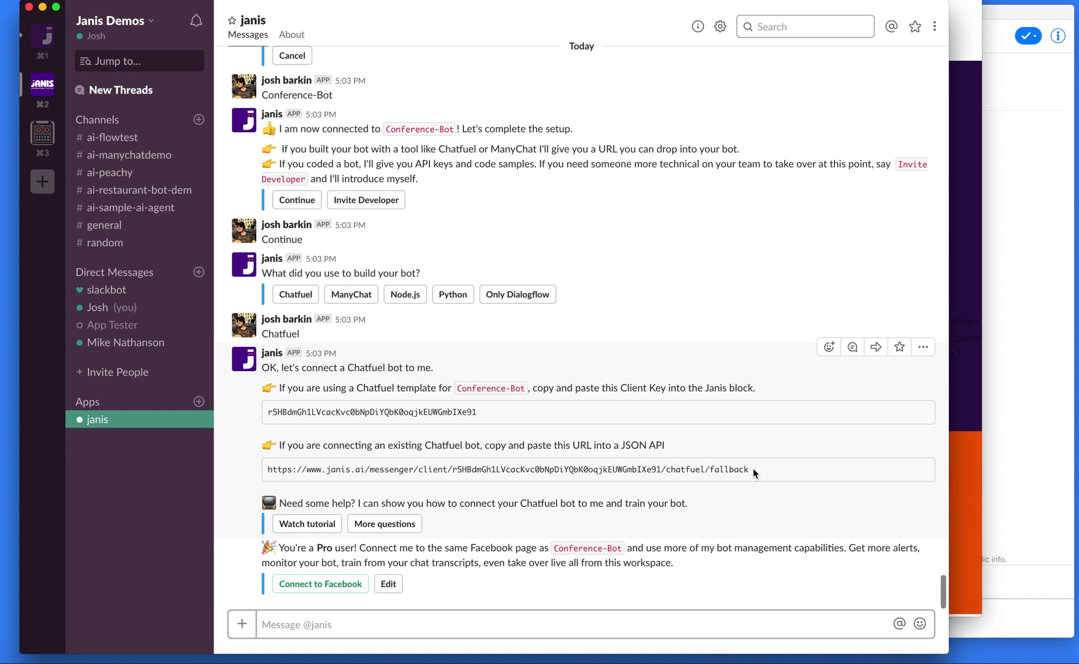
pyautogui.moveTo(753, 468); pyautogui.dragTo(267, 471)
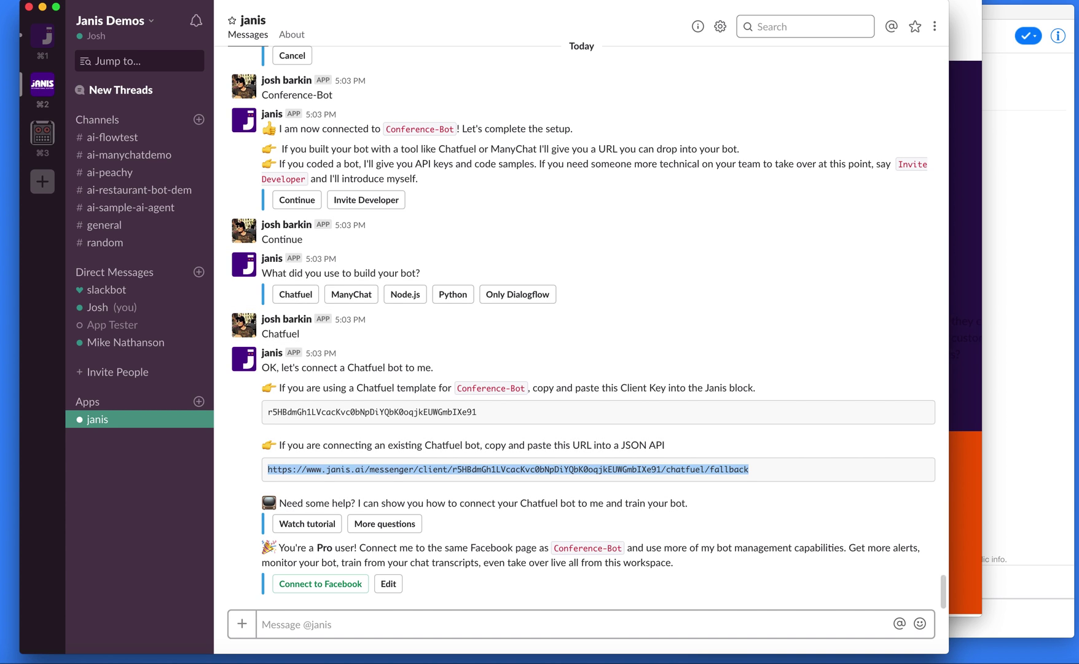
# Step: Paste the Janis fallback URL into the JSON API URL field of Chatfuel's Janis block
pyautogui.press('super+Tab')
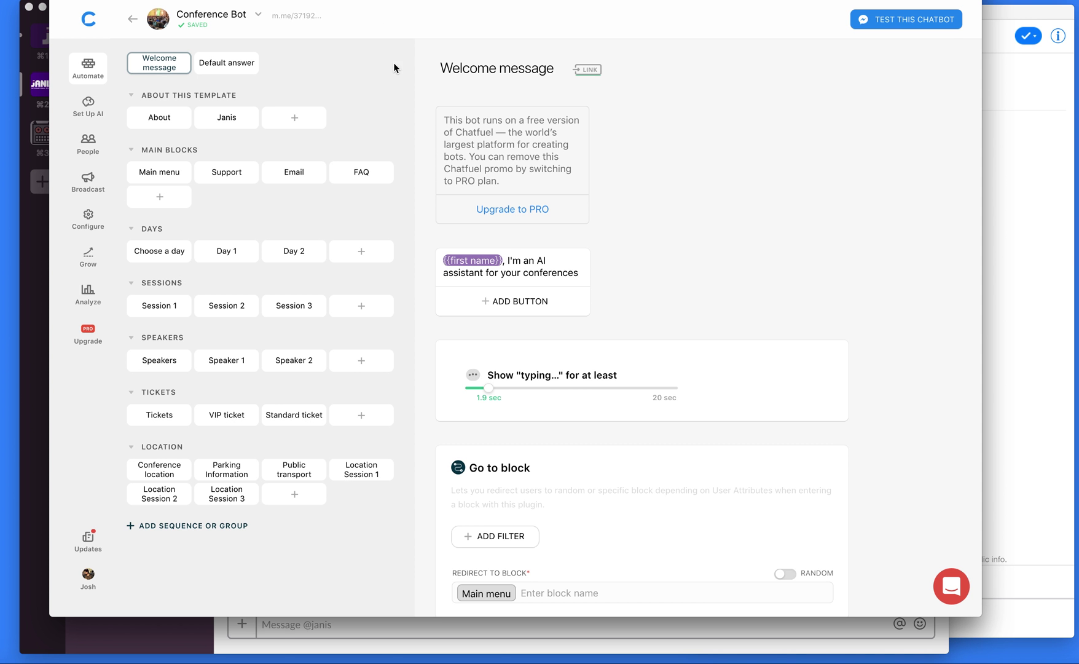
pyautogui.click(225, 119)
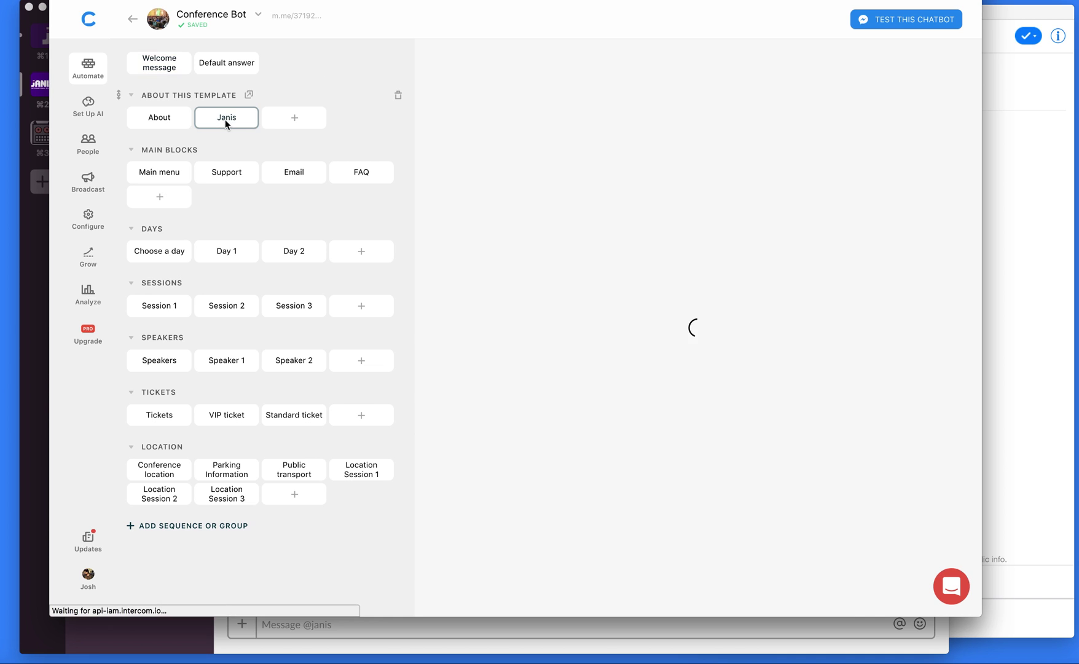
pyautogui.click(564, 244)
pyautogui.press('super+v')
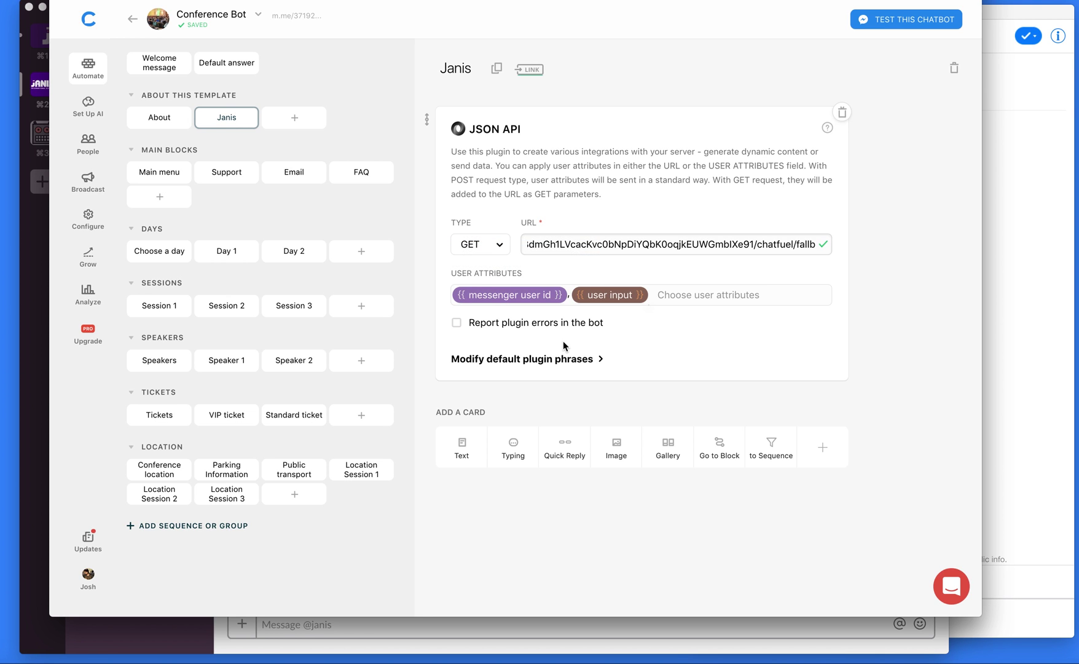
# Step: Add gender, locale, profile pic url, timezone, last name and first name attributes to the JSON API card
pyautogui.moveTo(505, 299)
pyautogui.click(671, 294)
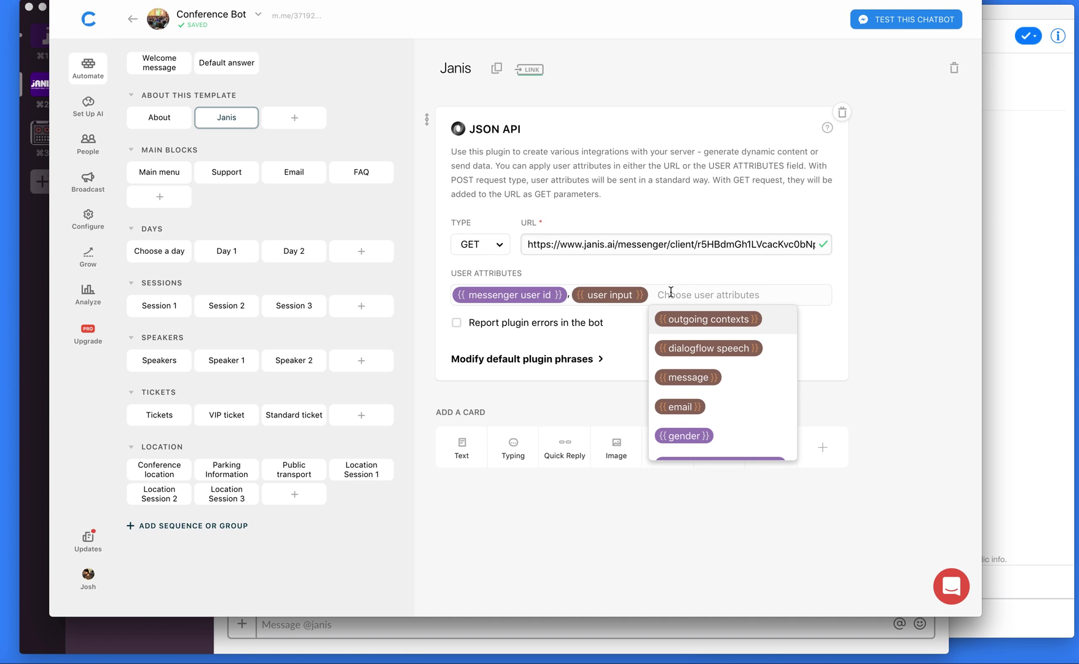
pyautogui.click(701, 436)
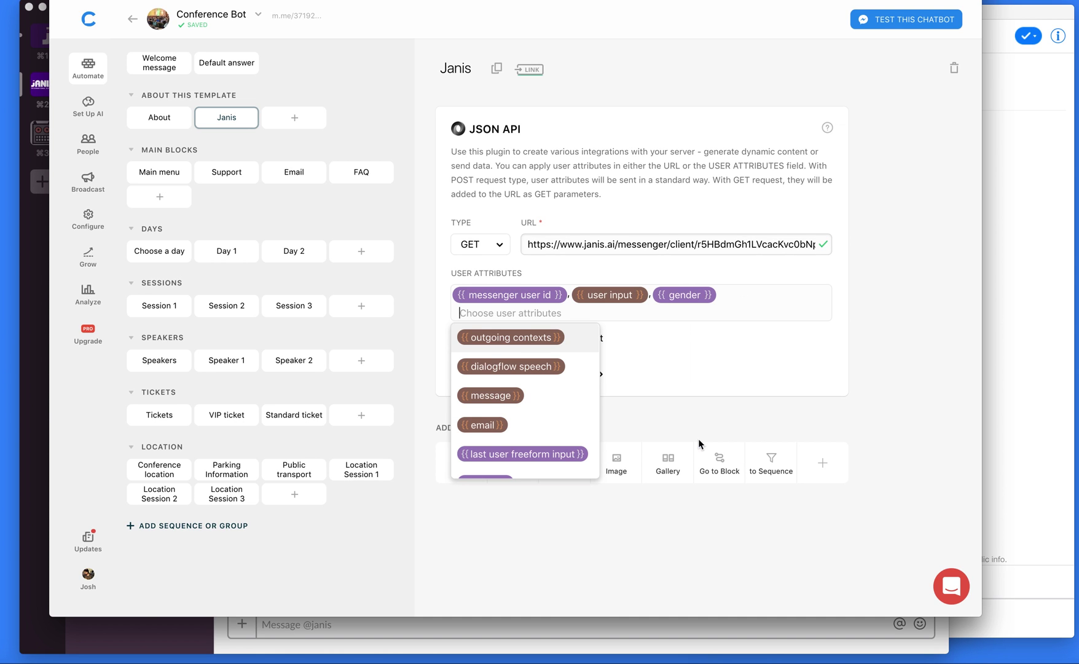
pyautogui.scroll(-5, 553, 424)
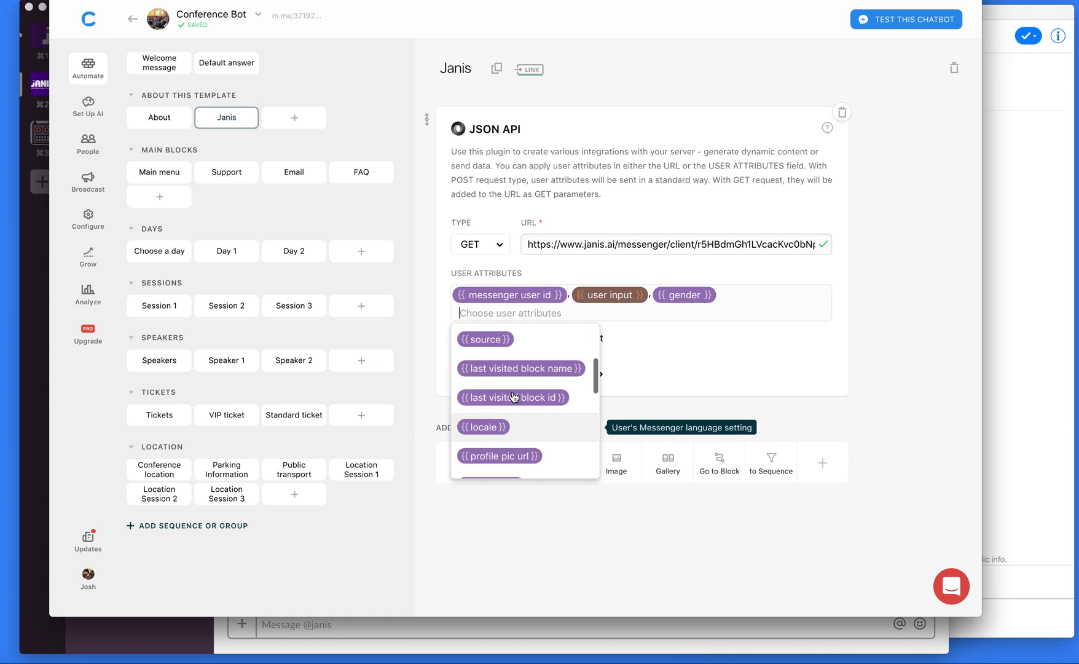
pyautogui.click(515, 427)
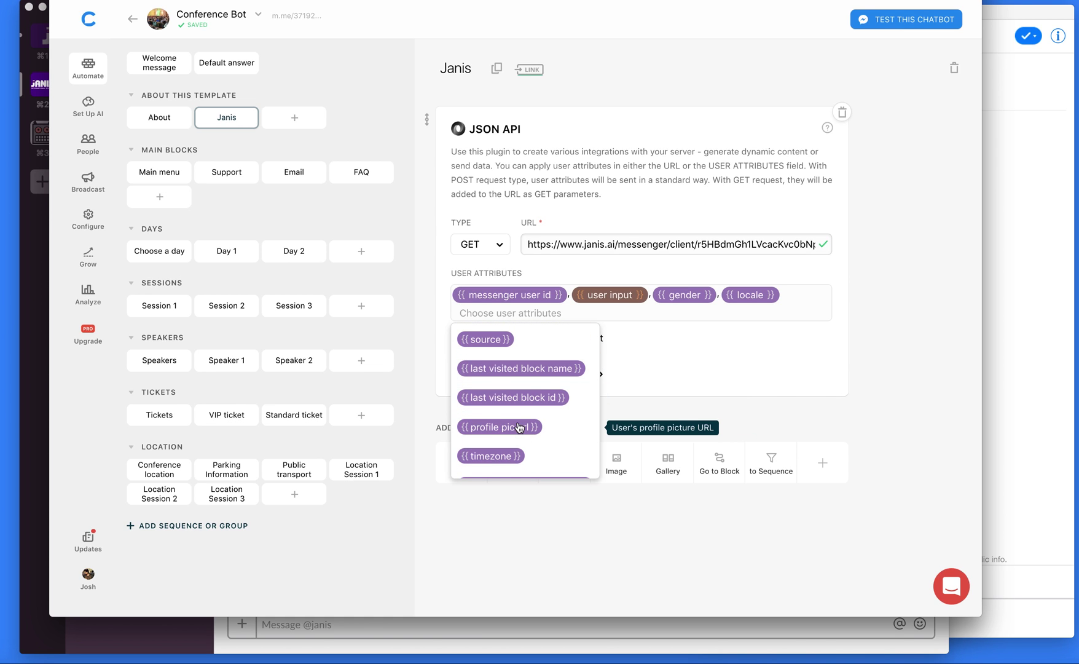
pyautogui.click(519, 427)
pyautogui.click(577, 430)
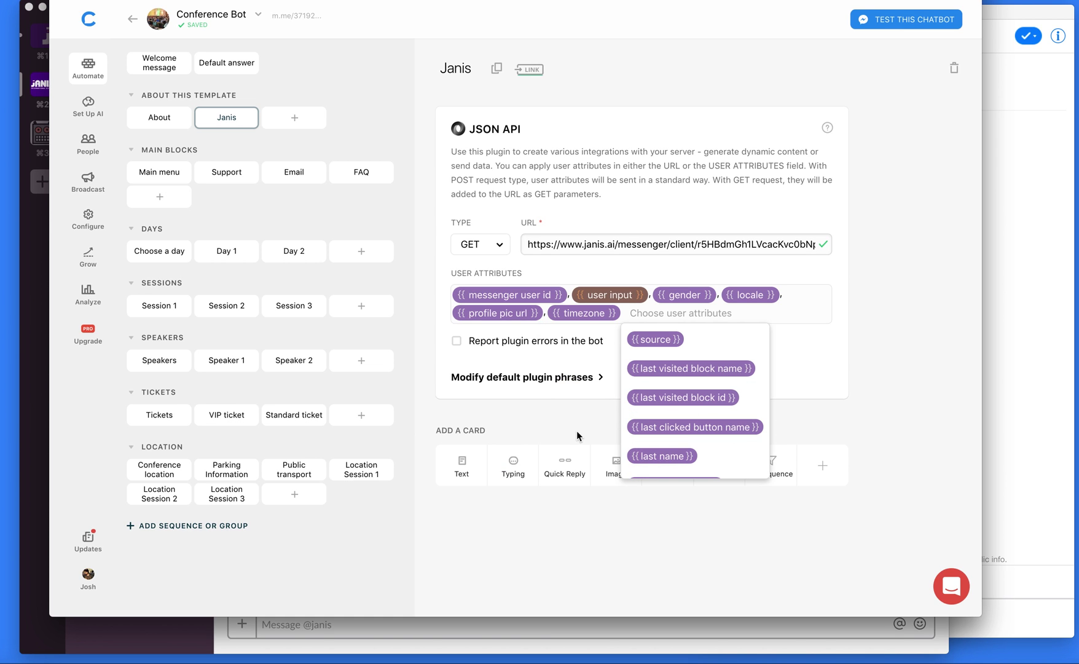
pyautogui.click(676, 458)
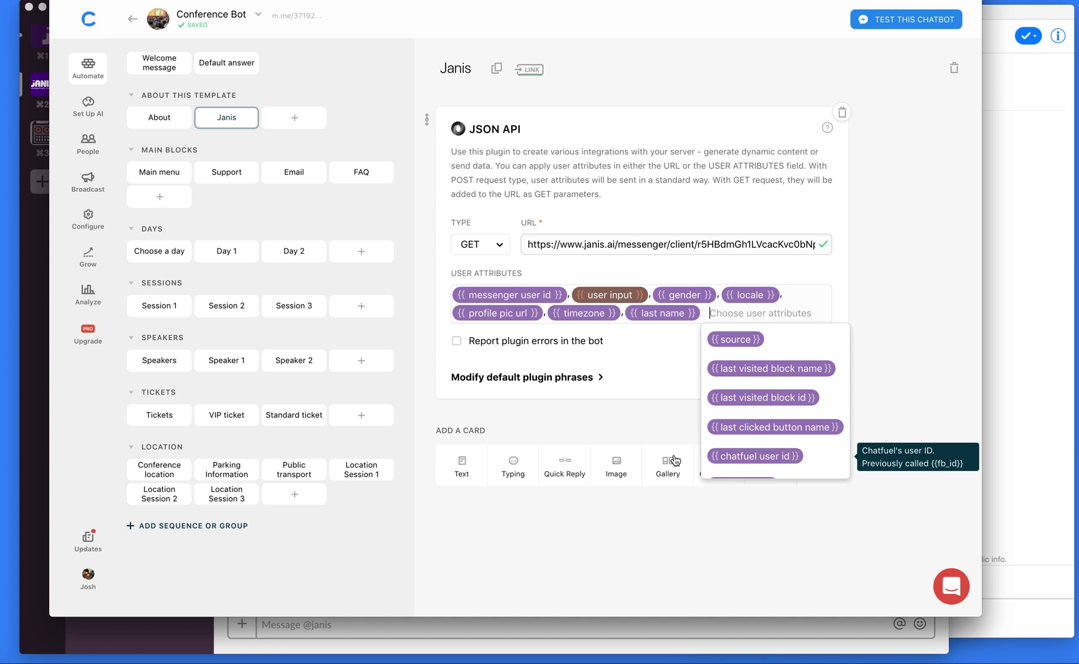
pyautogui.scroll(-3, 770, 429)
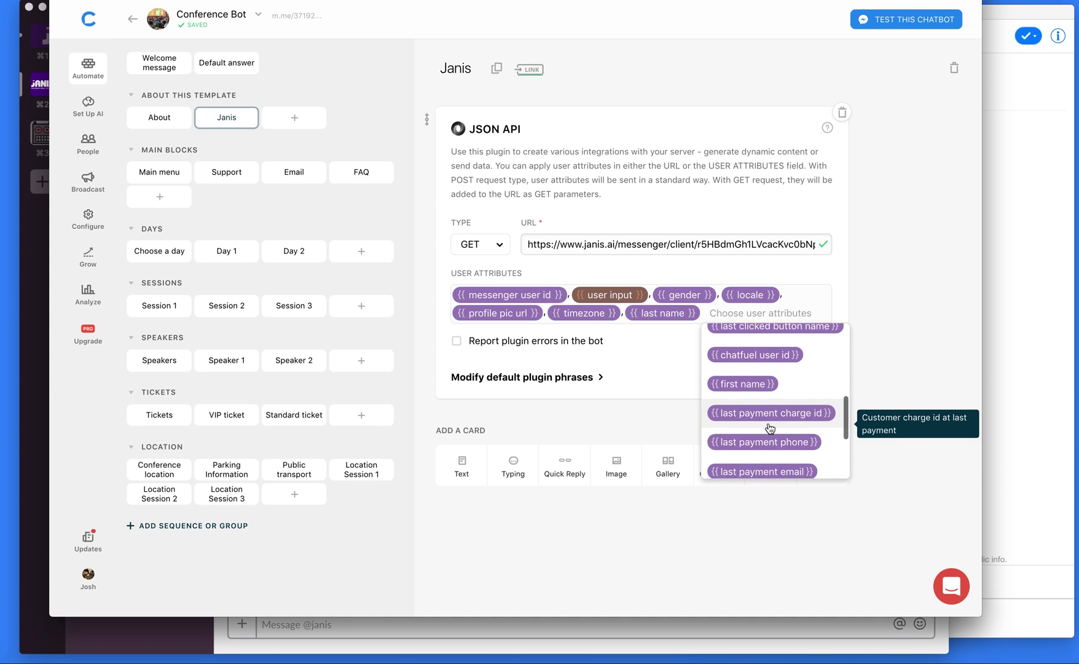
pyautogui.click(737, 378)
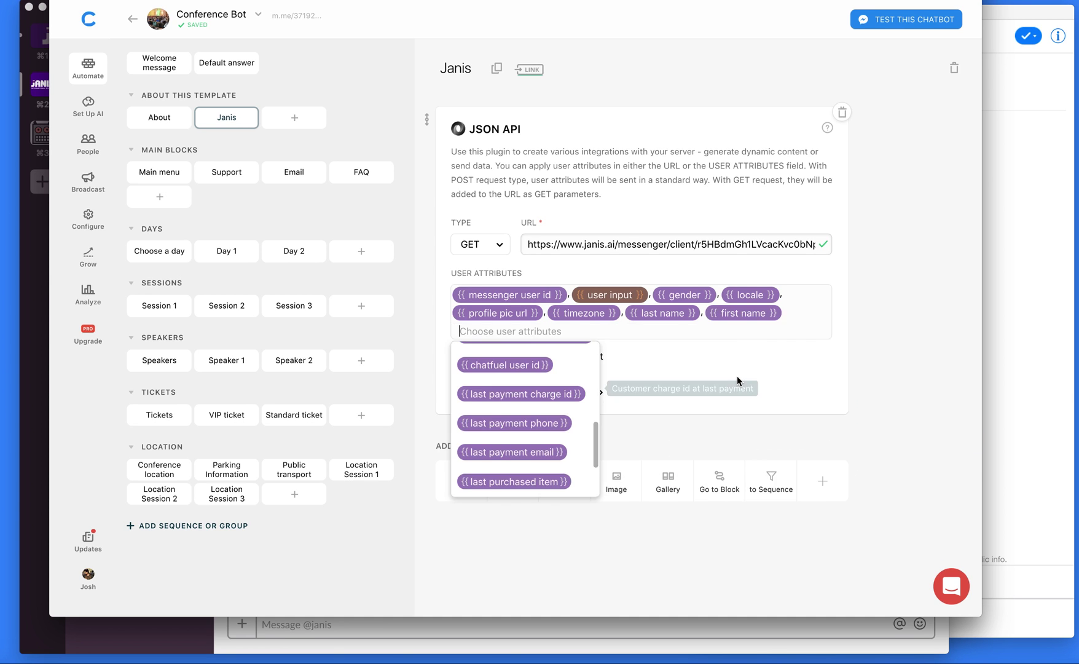
pyautogui.click(919, 342)
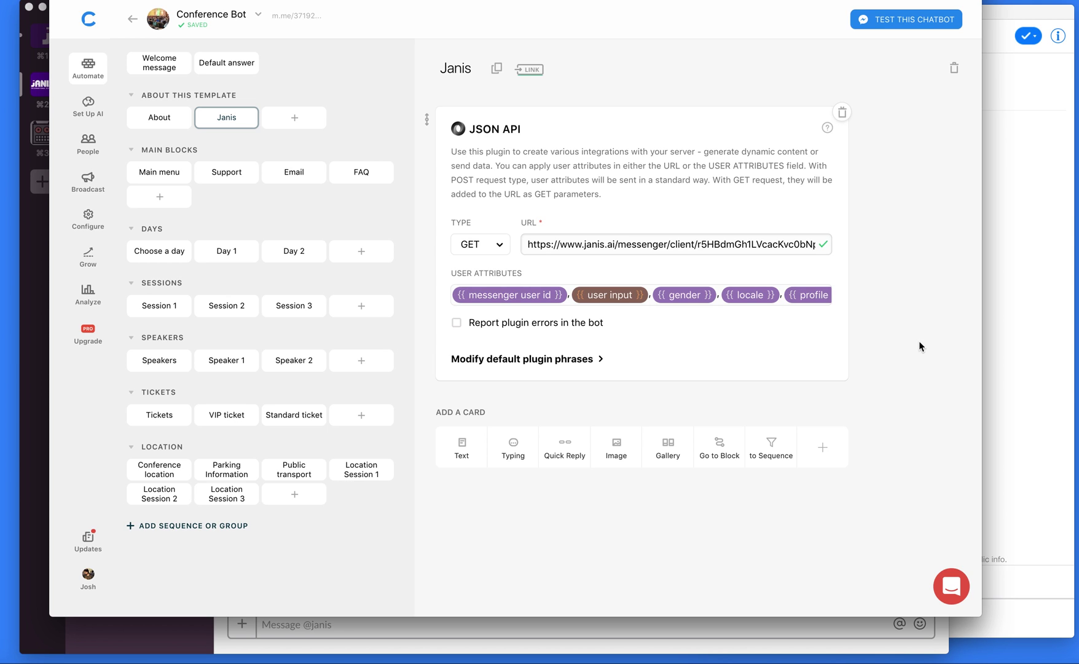
# Step: Return to the Slack janis chat and deselect the copied fallback URL
pyautogui.click(509, 633)
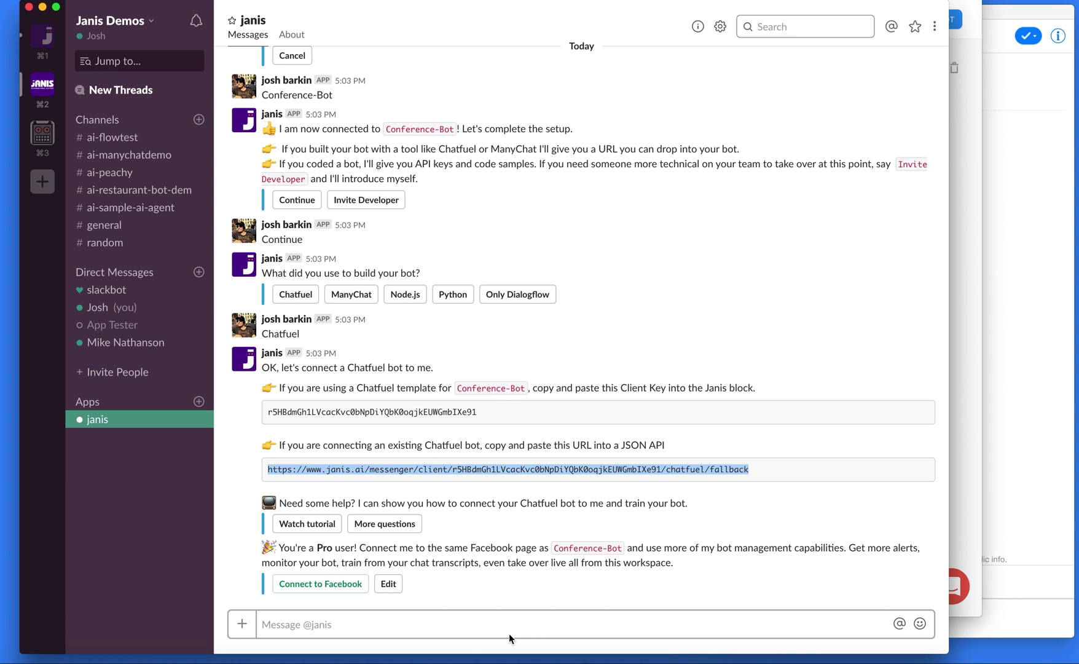
pyautogui.click(489, 552)
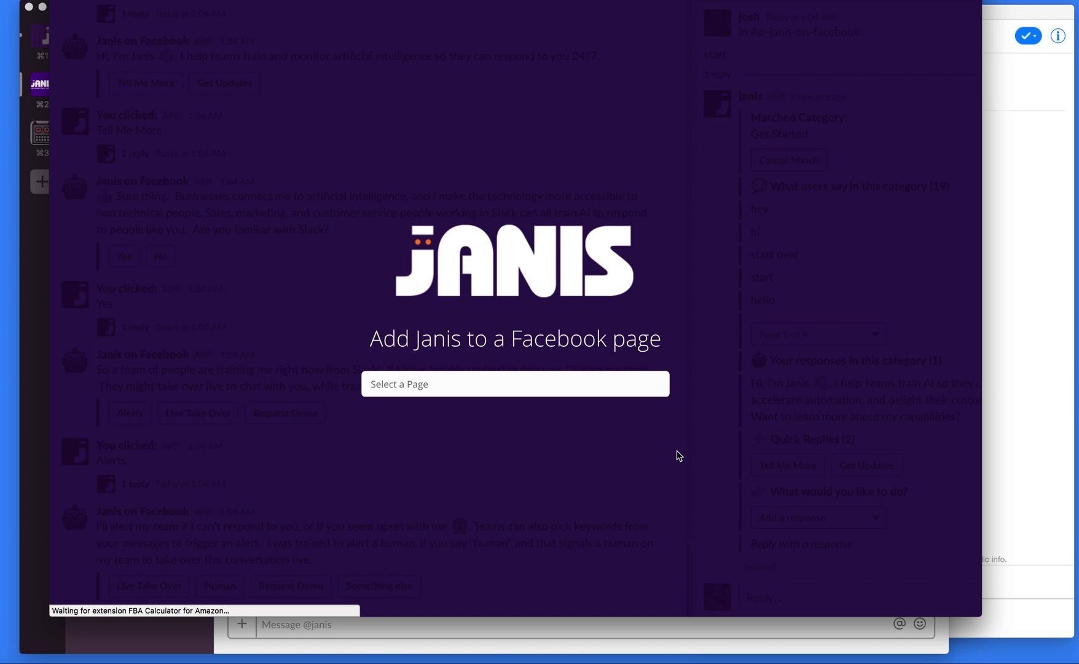
# Step: Choose the Conference Bot page in the Facebook page picker, then go back to Slack
pyautogui.click(654, 386)
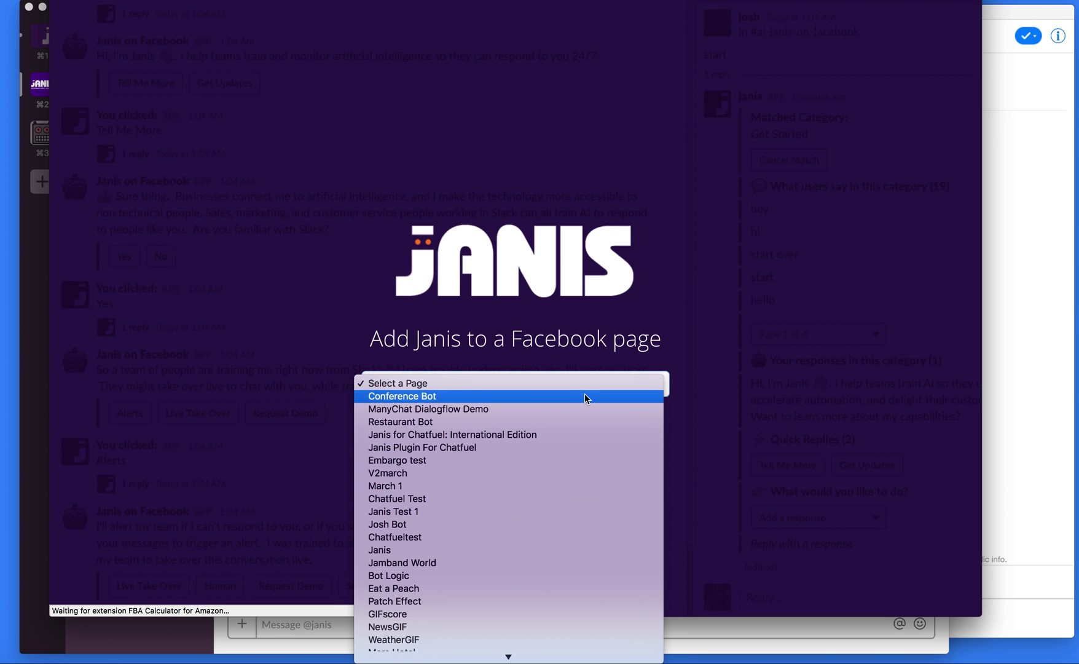
pyautogui.click(584, 396)
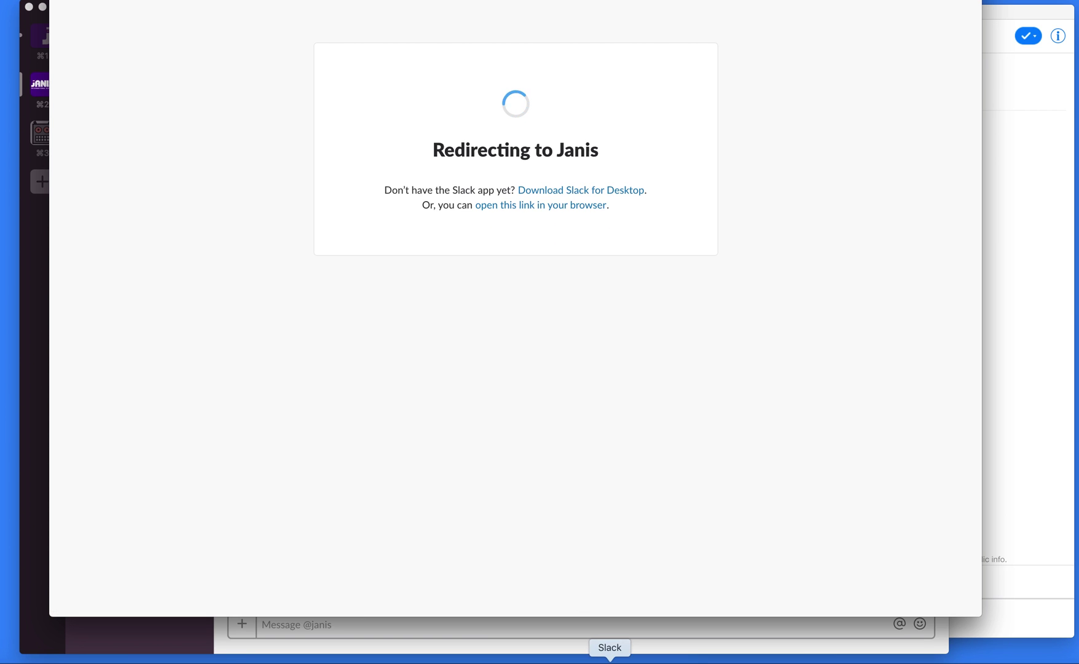
pyautogui.click(609, 661)
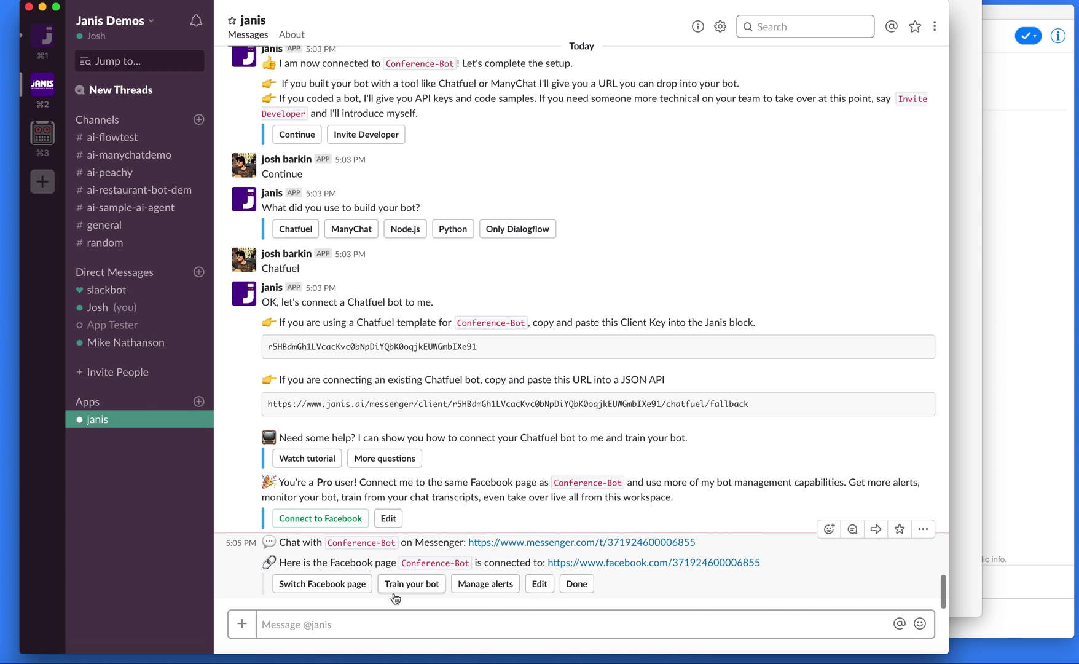
# Step: Ask Janis to manage alerts and open the '1 reply' thread with Conference-Bot's alert settings
pyautogui.click(474, 584)
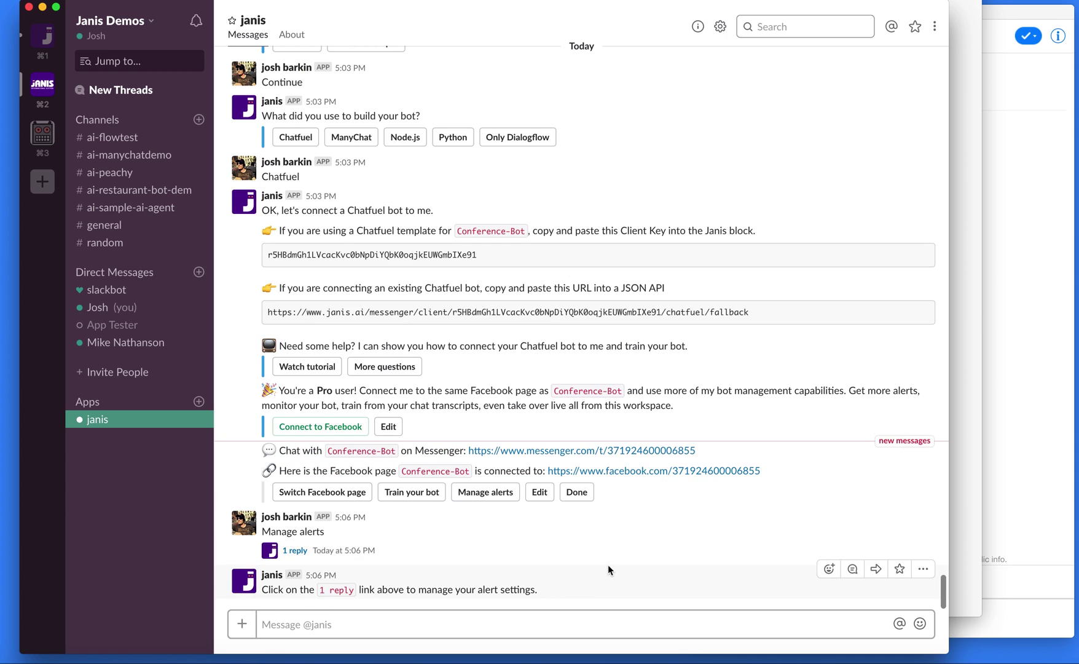
pyautogui.click(293, 550)
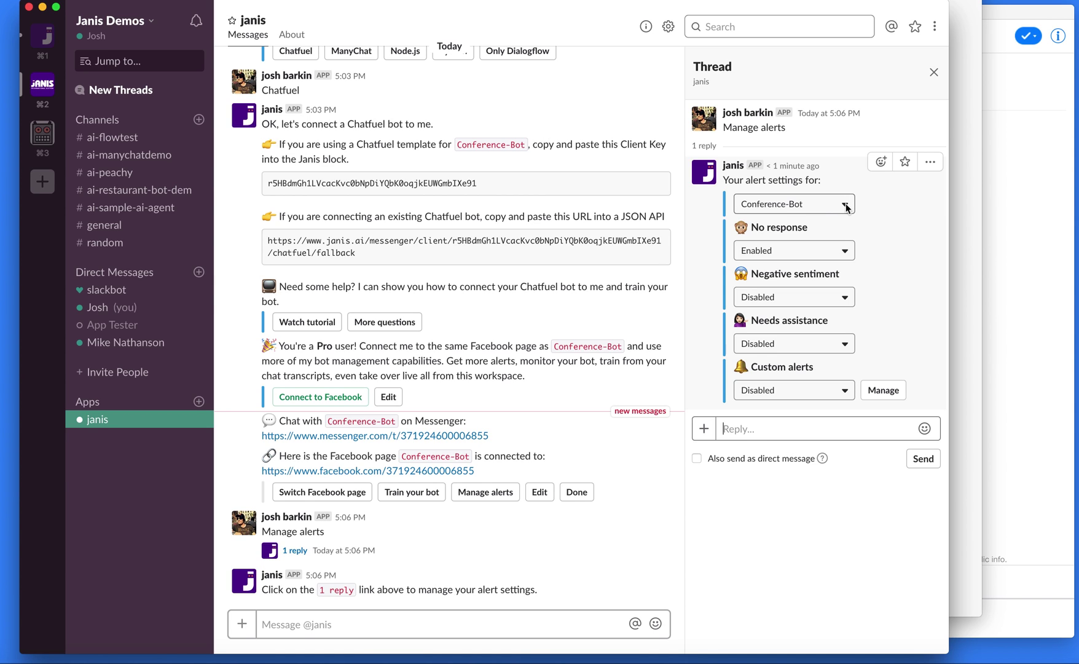
# Step: Review the bot and Custom alerts dropdowns, then Manage custom alerts and browse the Search Intents list
pyautogui.click(846, 204)
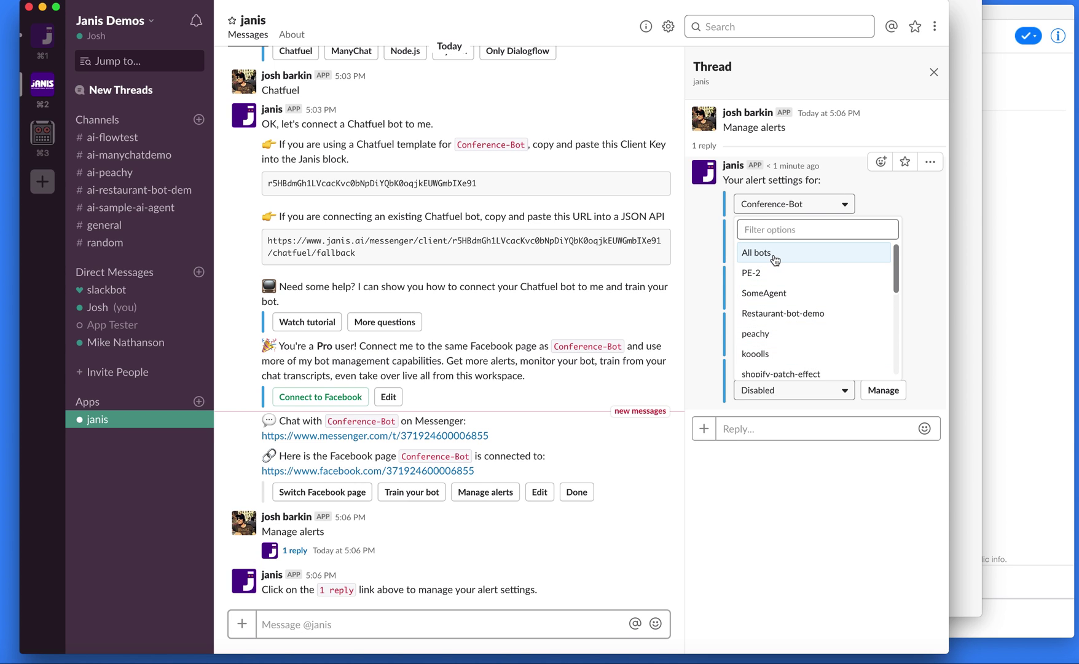
pyautogui.click(912, 201)
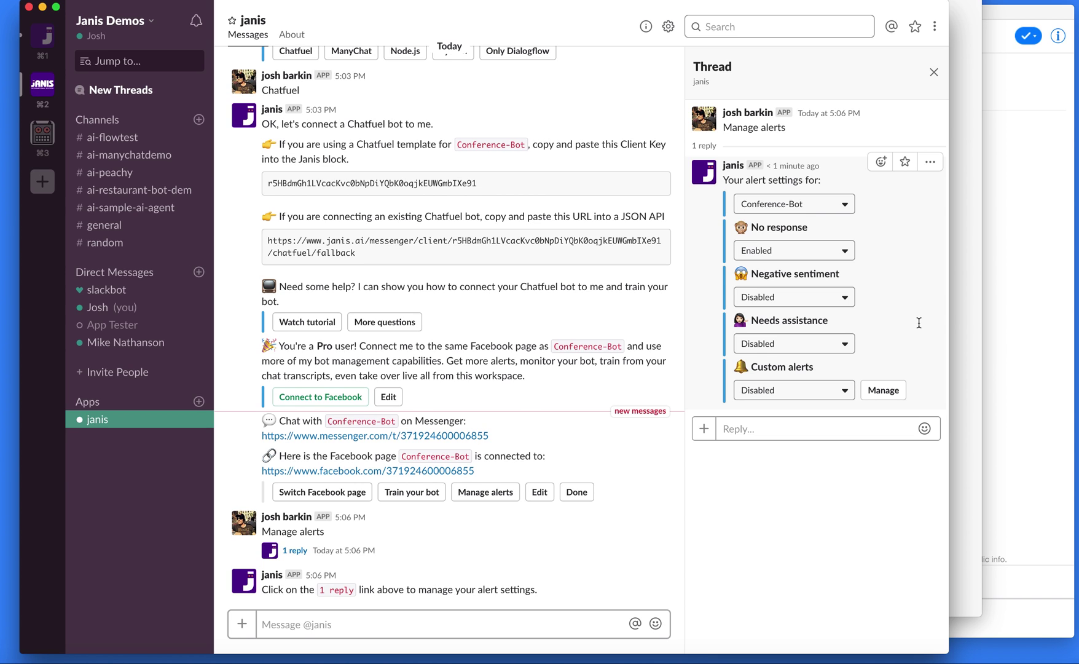
pyautogui.click(847, 391)
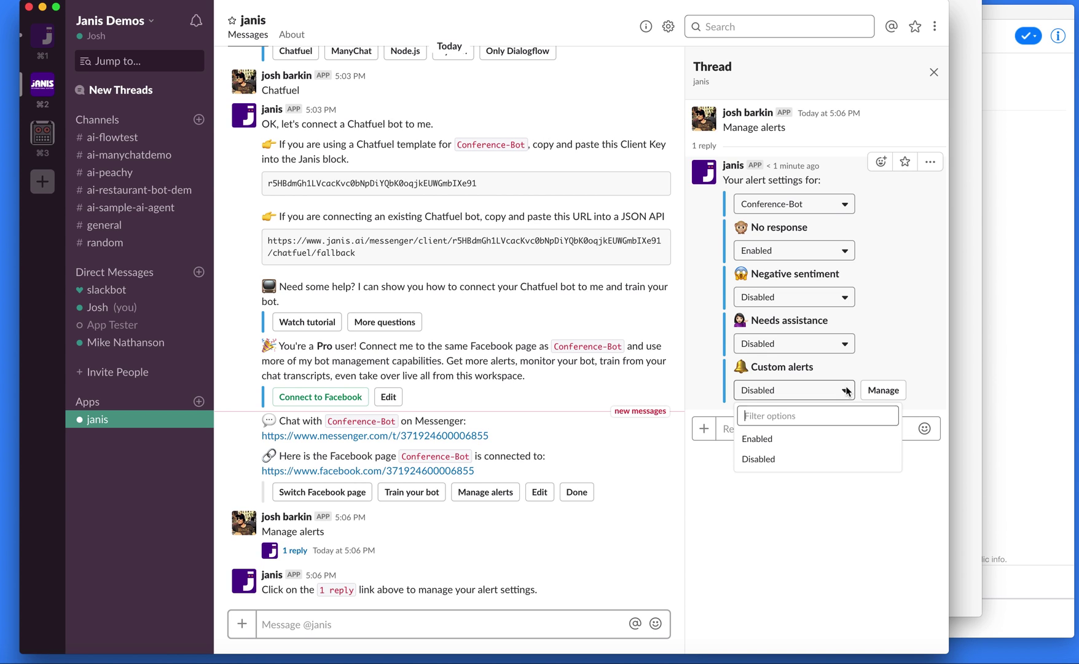
pyautogui.click(894, 354)
pyautogui.click(884, 391)
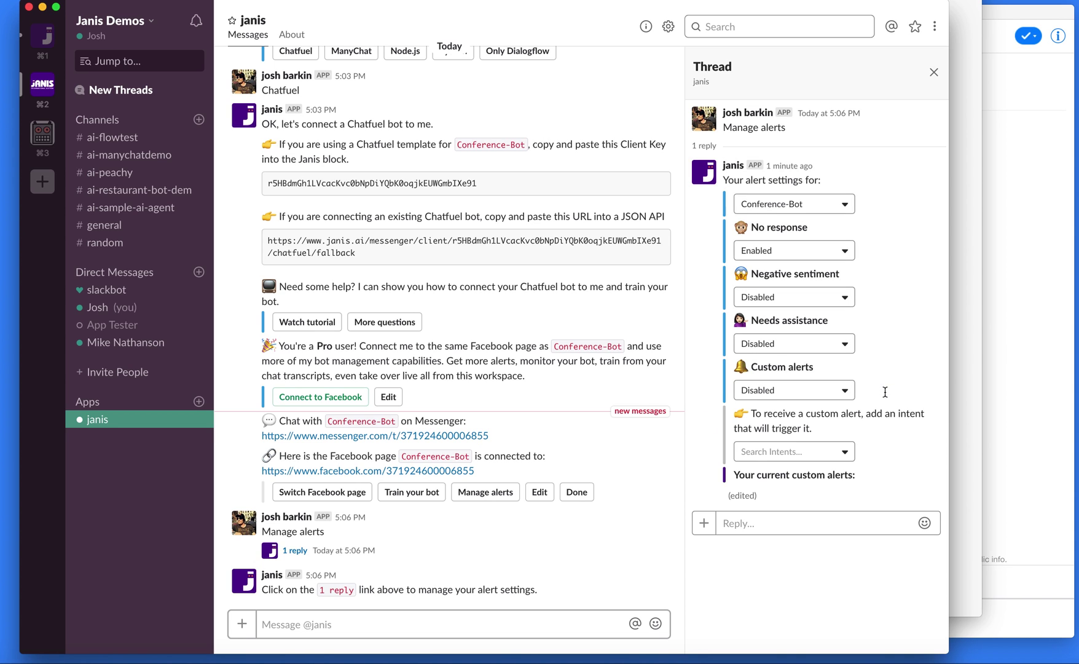
pyautogui.click(846, 454)
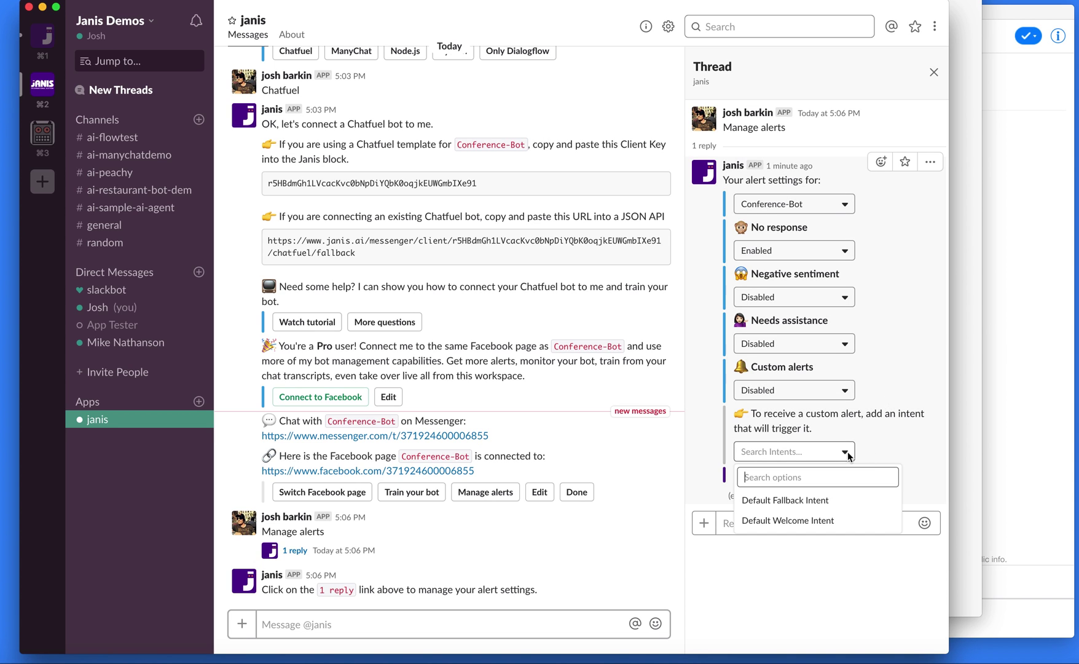
pyautogui.click(903, 445)
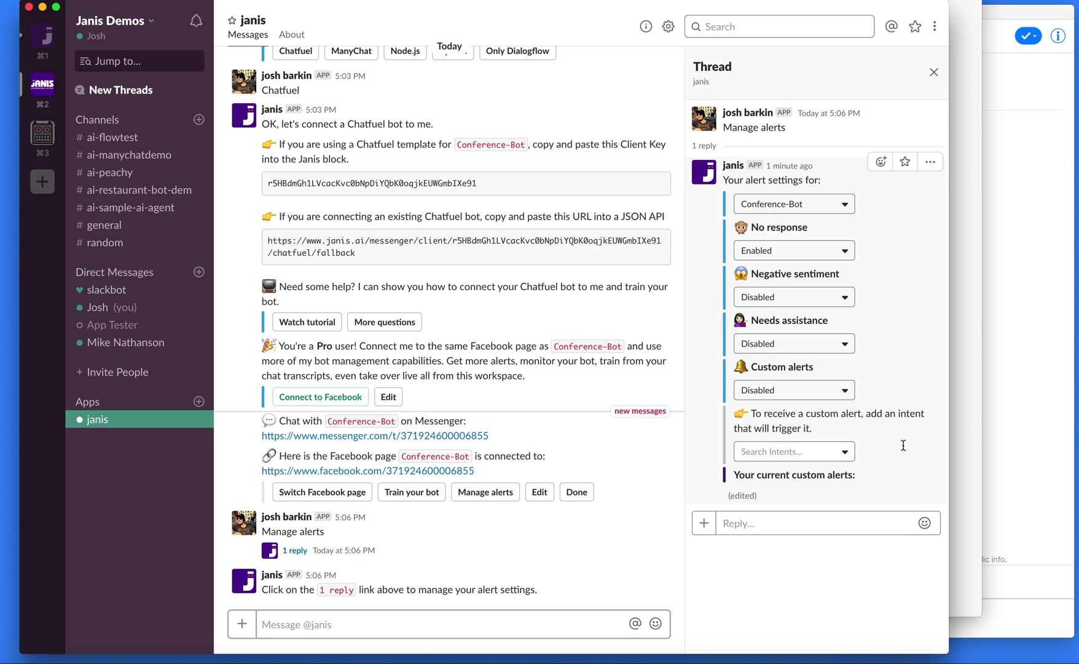
# Step: Close the alert thread, start Conference Bot's Messenger chat with Get Started, and advance the carousel two cards
pyautogui.click(933, 71)
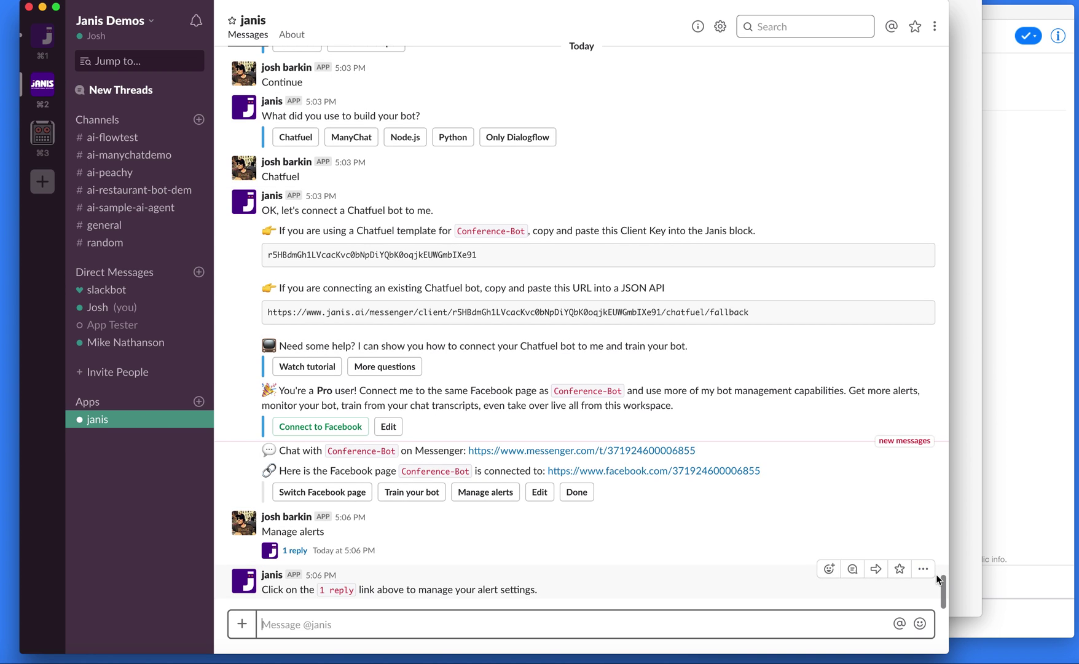
pyautogui.click(1044, 560)
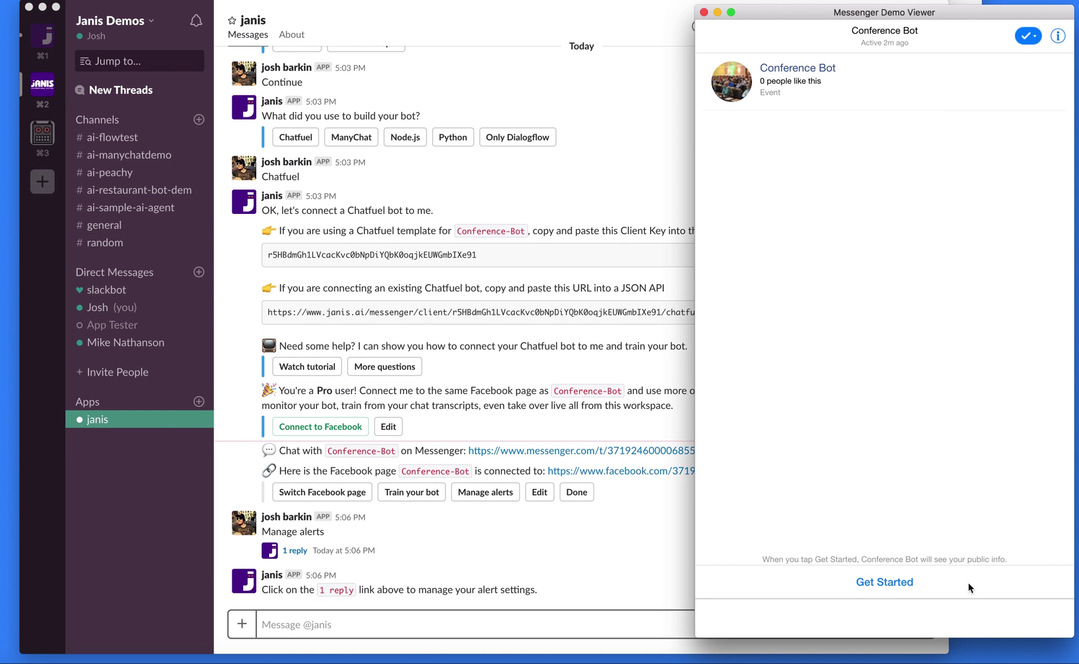
pyautogui.click(889, 583)
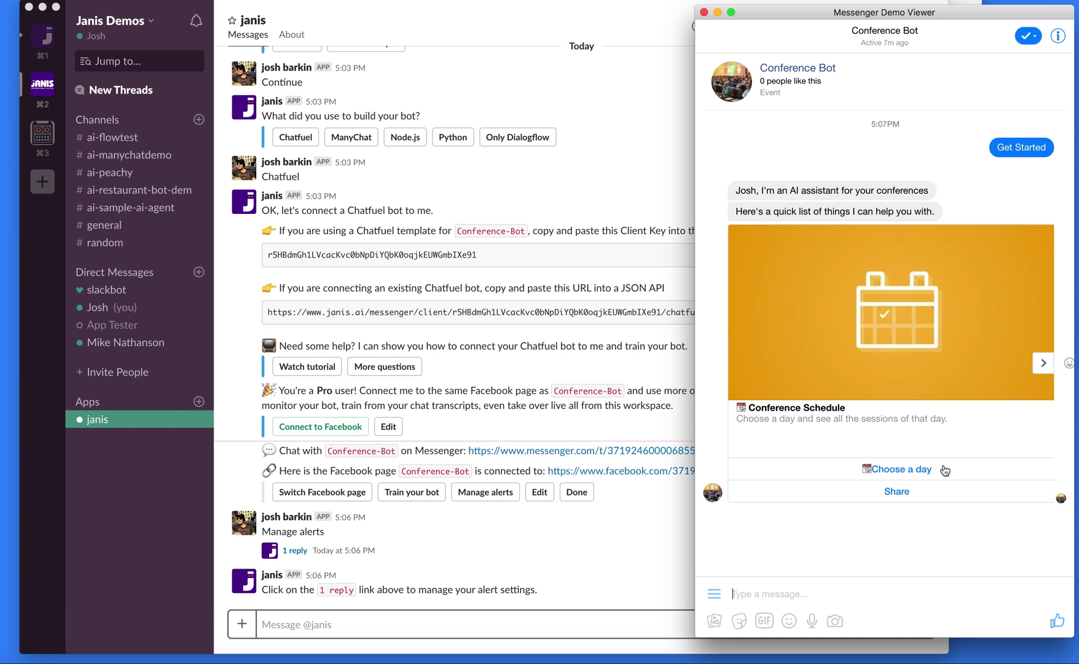
pyautogui.click(1042, 364)
pyautogui.click(1041, 368)
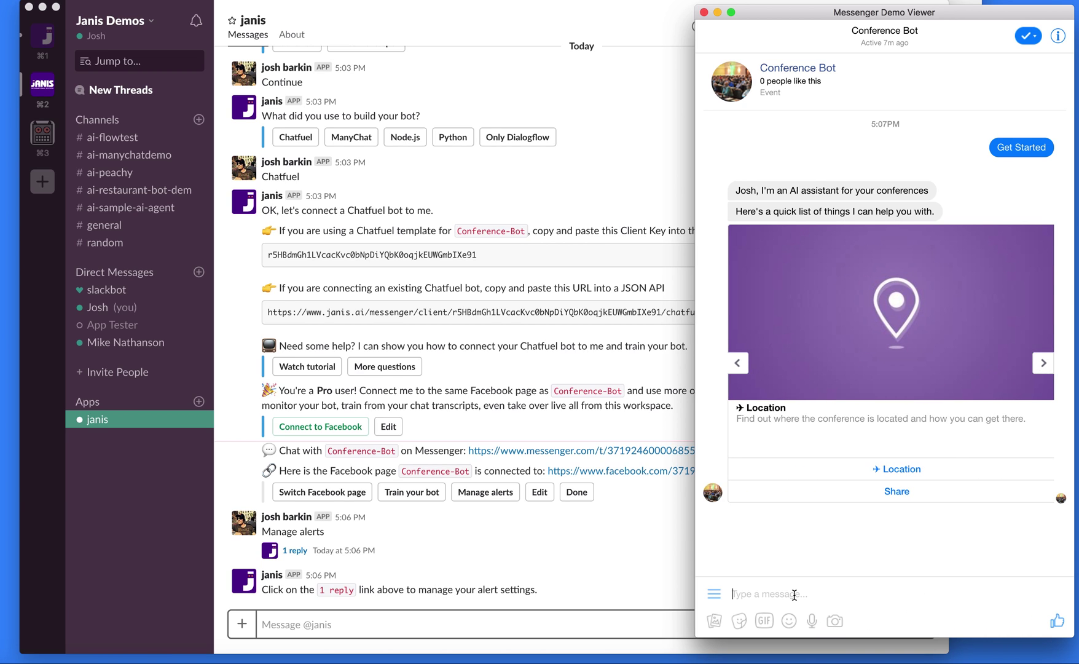
# Step: Send 'I need a car', 'WTF' and 'Are you human?' to Conference Bot in Messenger
pyautogui.write('I need a car')
pyautogui.press('Return')
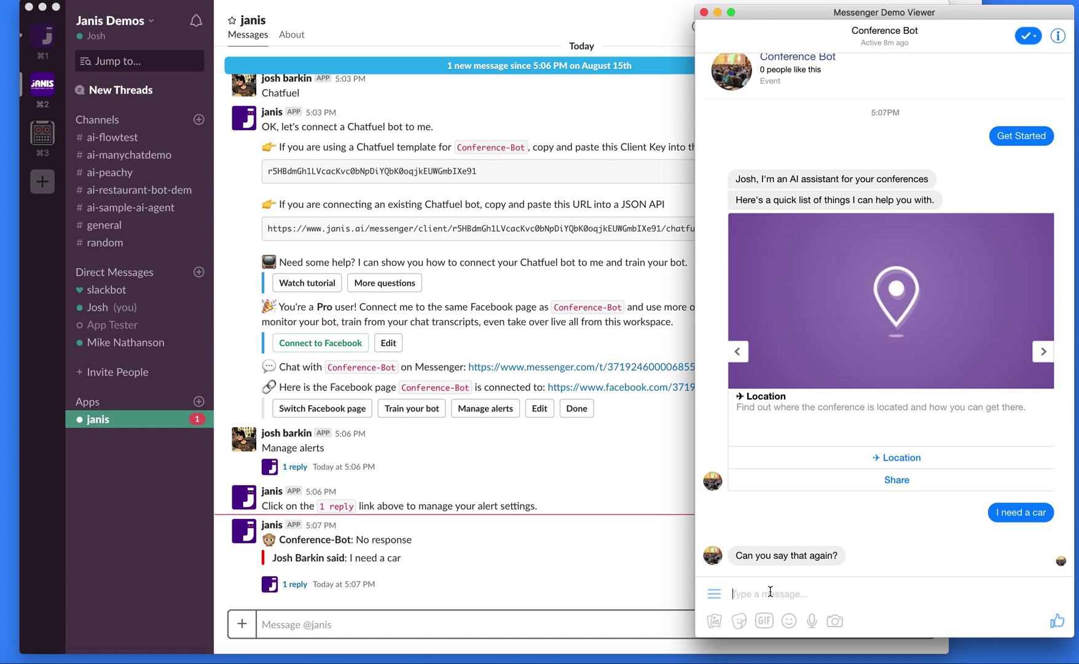
pyautogui.write('WTF')
pyautogui.press('Return')
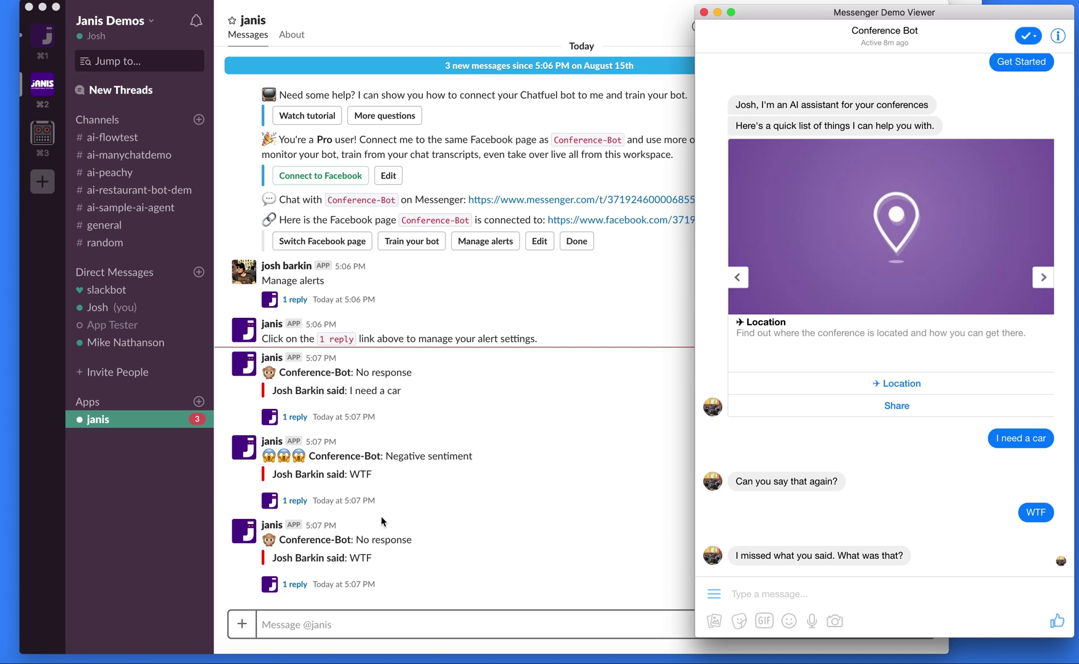
pyautogui.click(834, 590)
pyautogui.write('Are you human?')
pyautogui.press('Return')
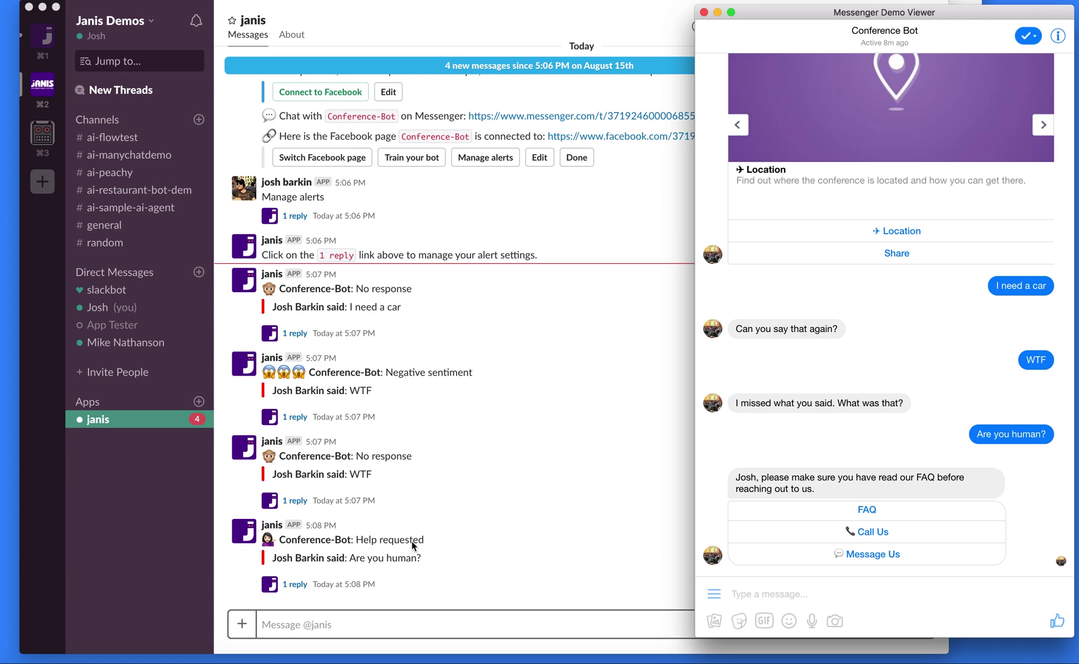
# Step: Open an alert's thread with the user's profile and jump to their Live Chat channel
pyautogui.click(518, 507)
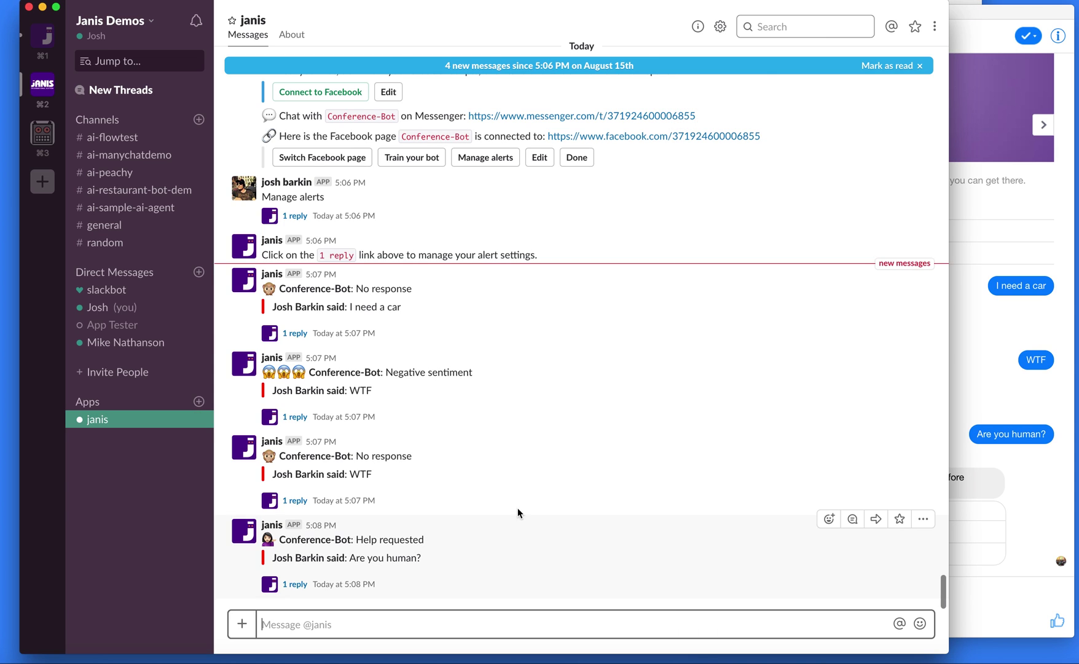
pyautogui.click(293, 501)
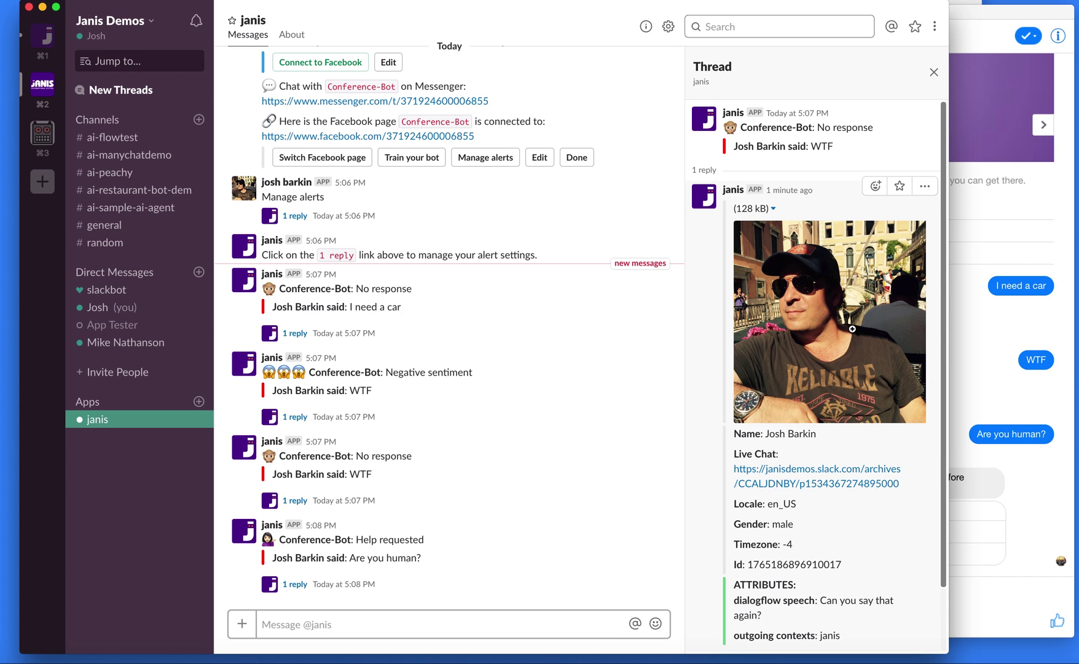
pyautogui.scroll(-3, 852, 329)
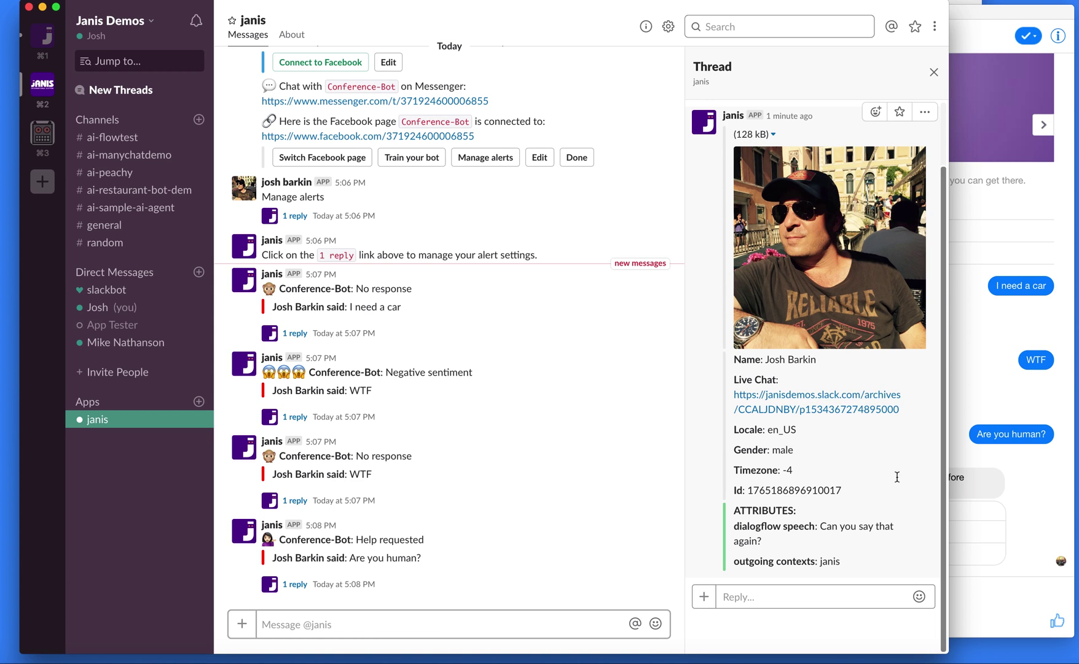
pyautogui.click(845, 413)
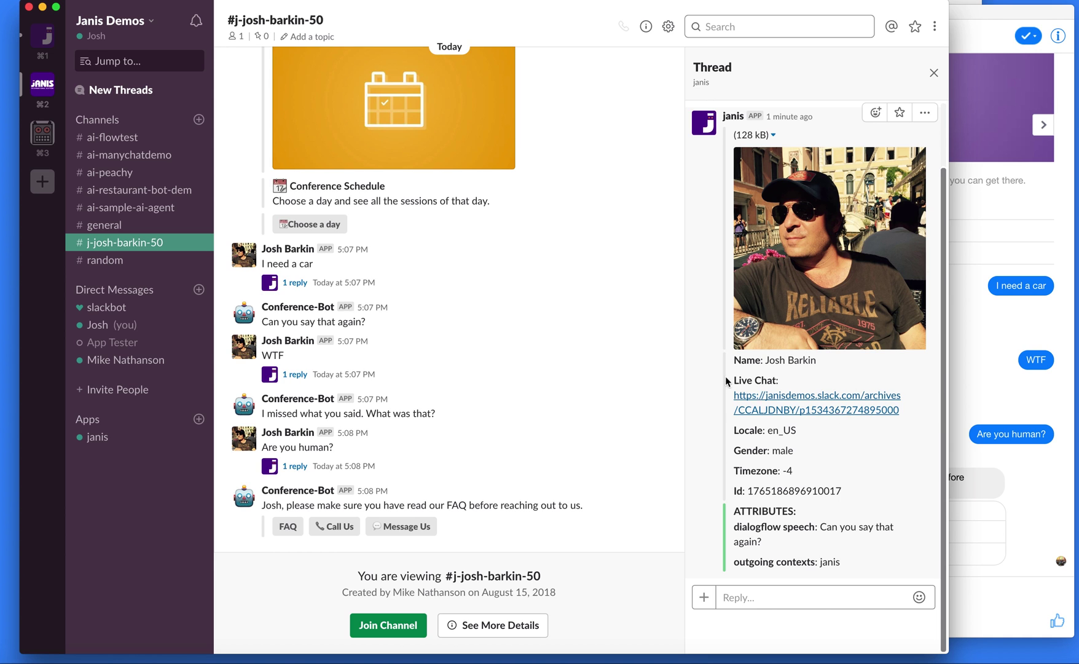
# Step: Join the user's live-chat channel and look over the transcript
pyautogui.click(395, 627)
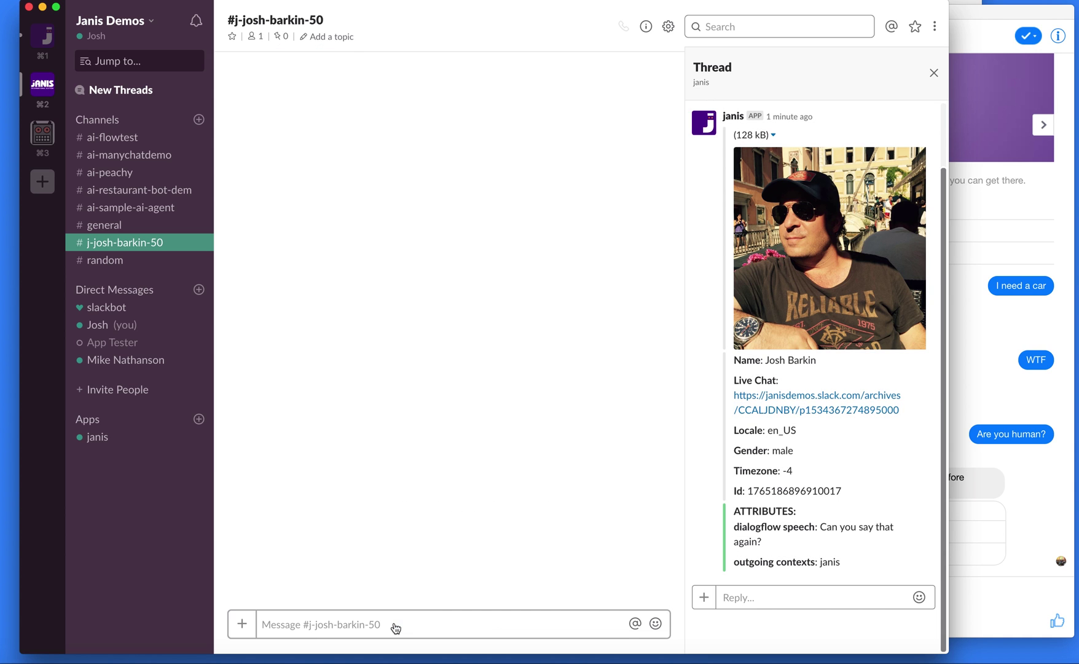
pyautogui.scroll(3, 556, 330)
pyautogui.scroll(10, 556, 330)
pyautogui.scroll(-15, 555, 325)
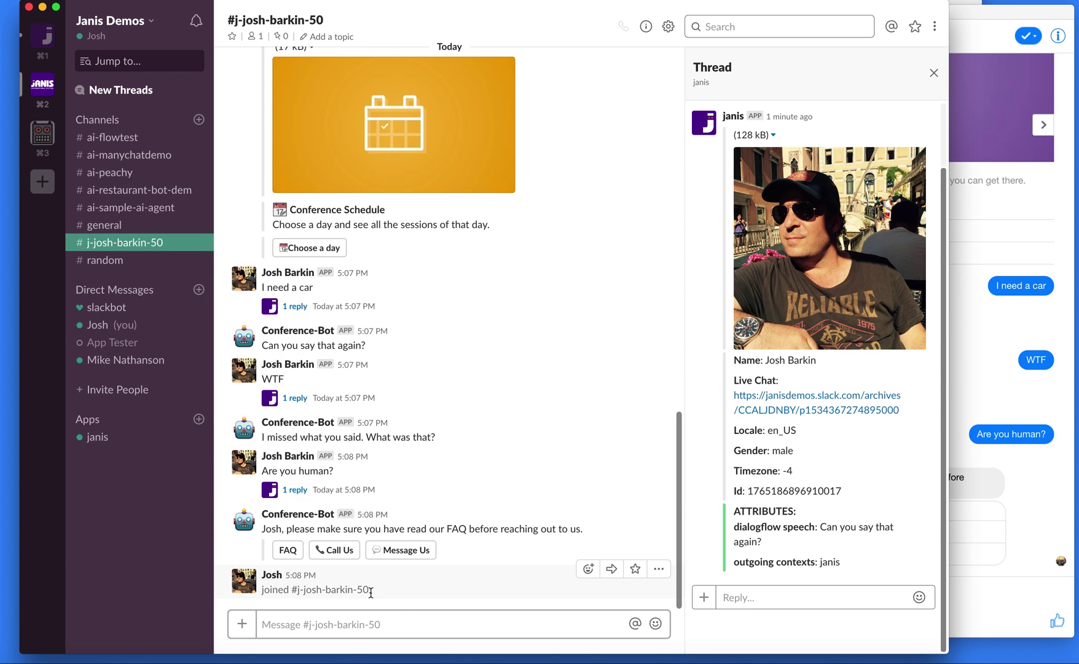
# Step: Post 'You sound upset...I've taken over to help you' in the live-chat channel
pyautogui.click(359, 626)
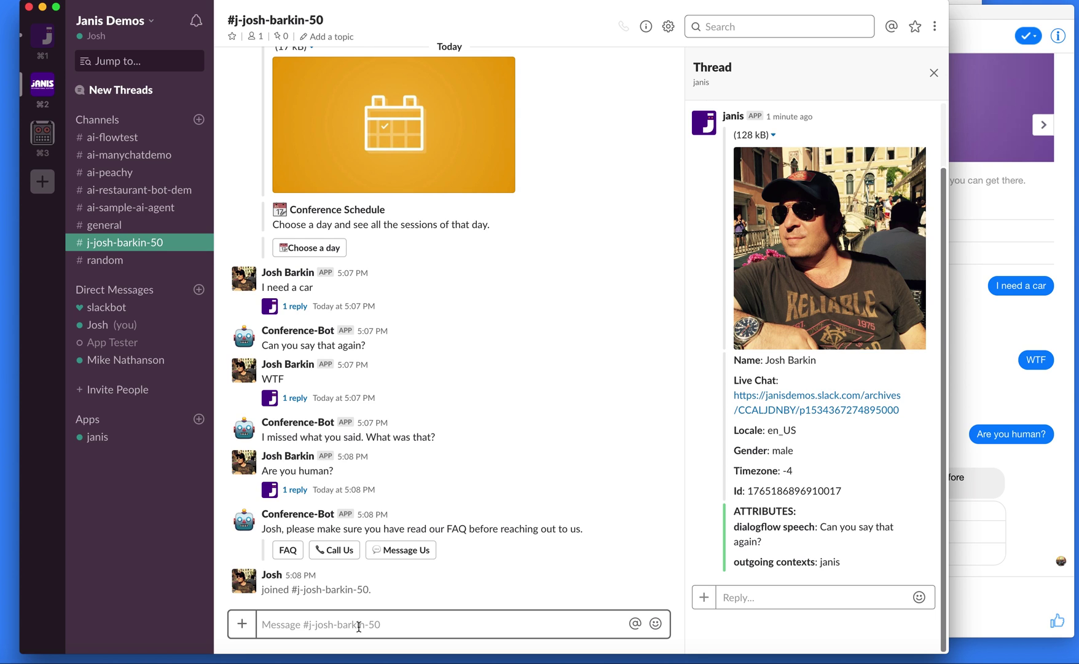
pyautogui.write('You sound ')
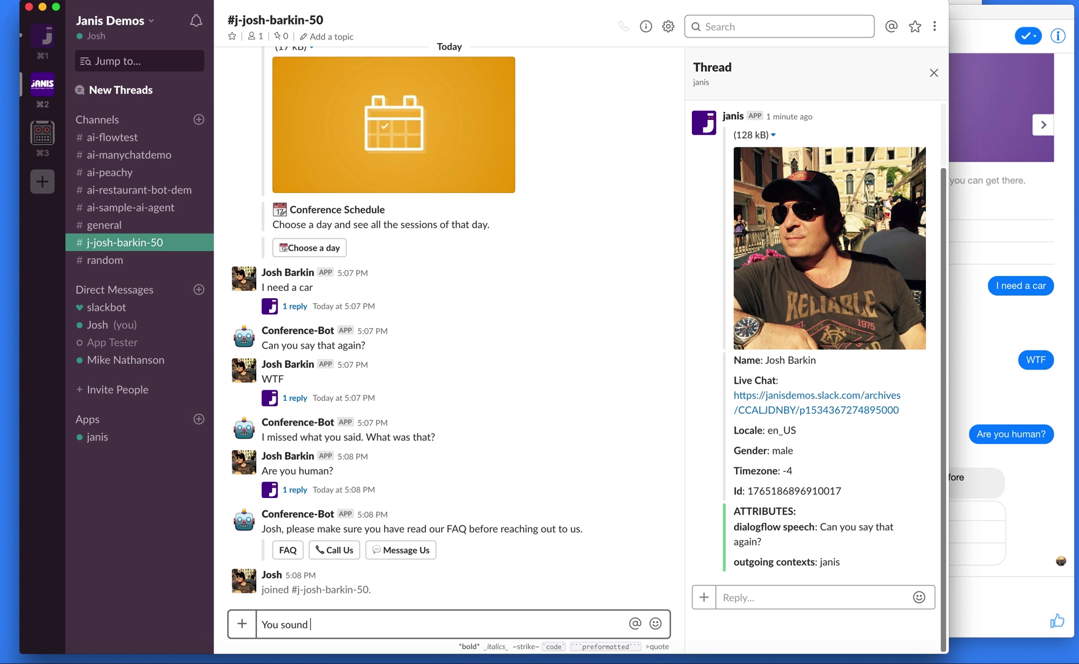
pyautogui.write("upset...I've taken over to help you")
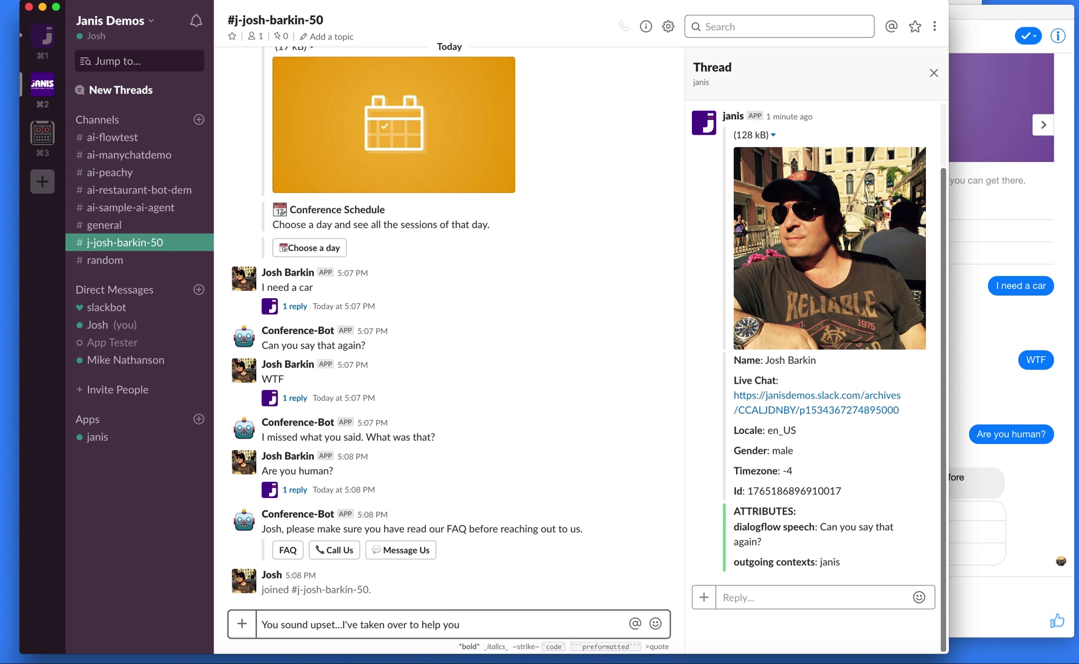
pyautogui.press('Return')
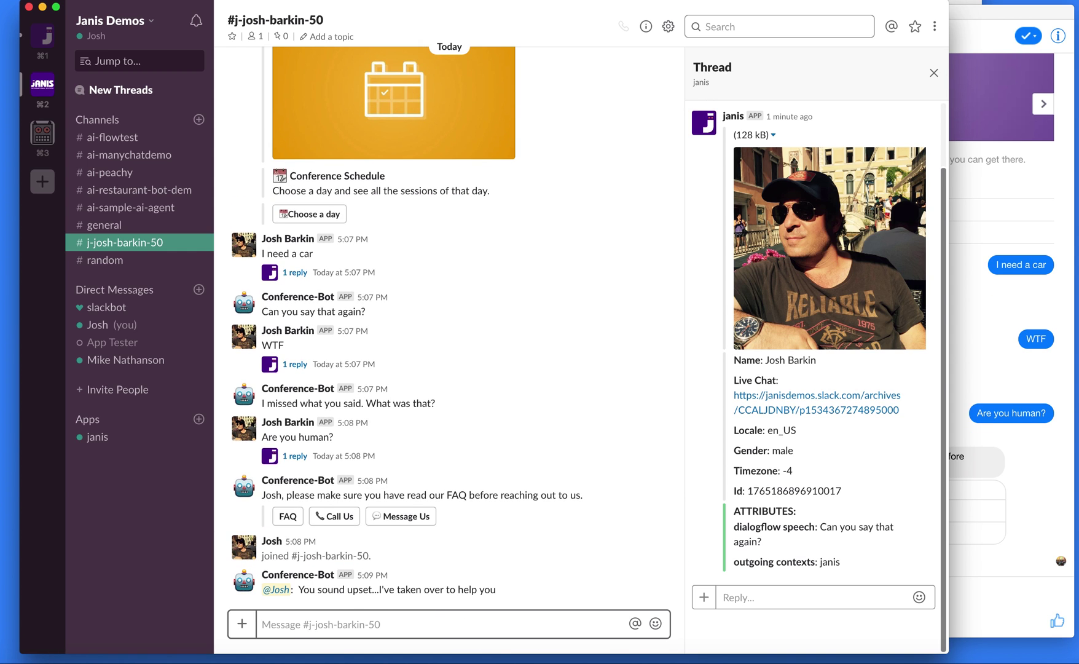
# Step: As the user in Messenger, send 'Thanks for helping!' to the bot
pyautogui.click(980, 12)
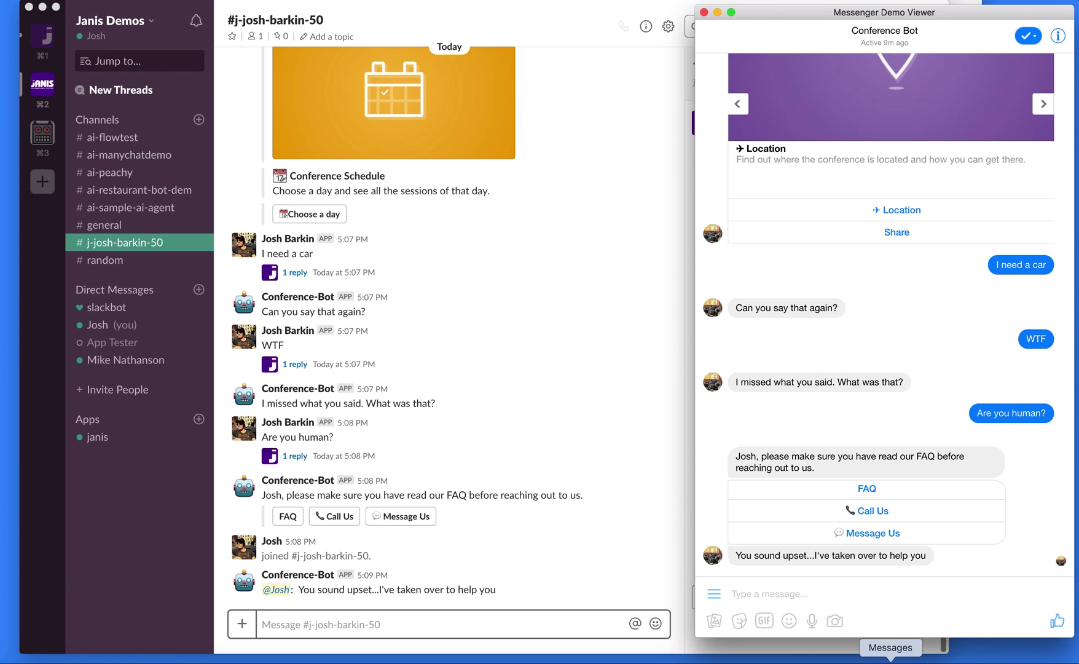
pyautogui.click(902, 594)
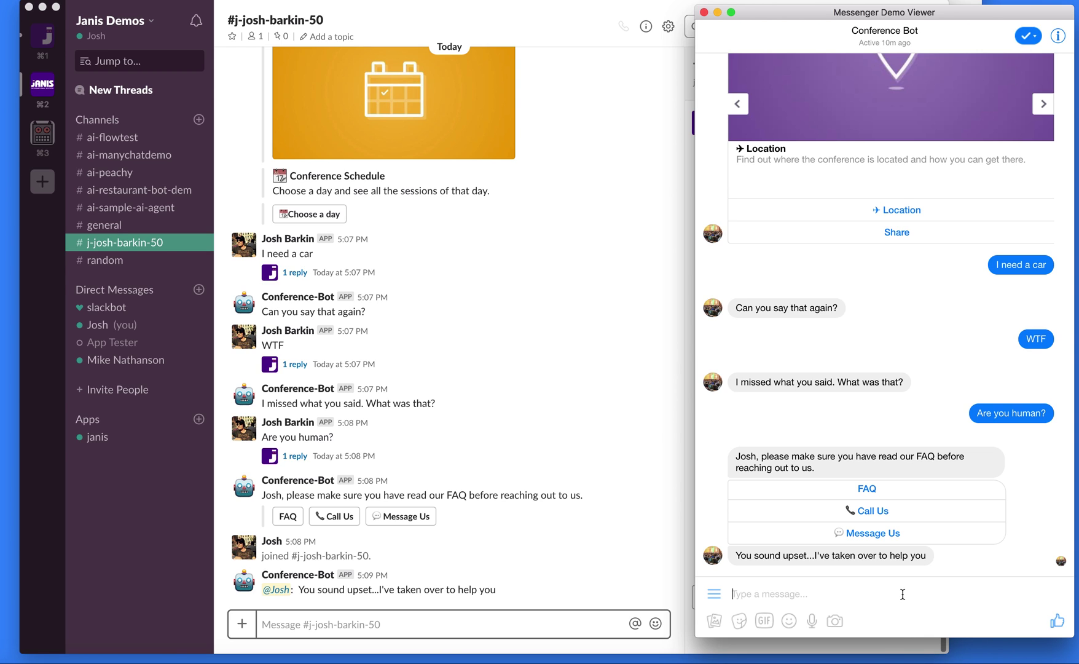
pyautogui.write('Thanks for helping!')
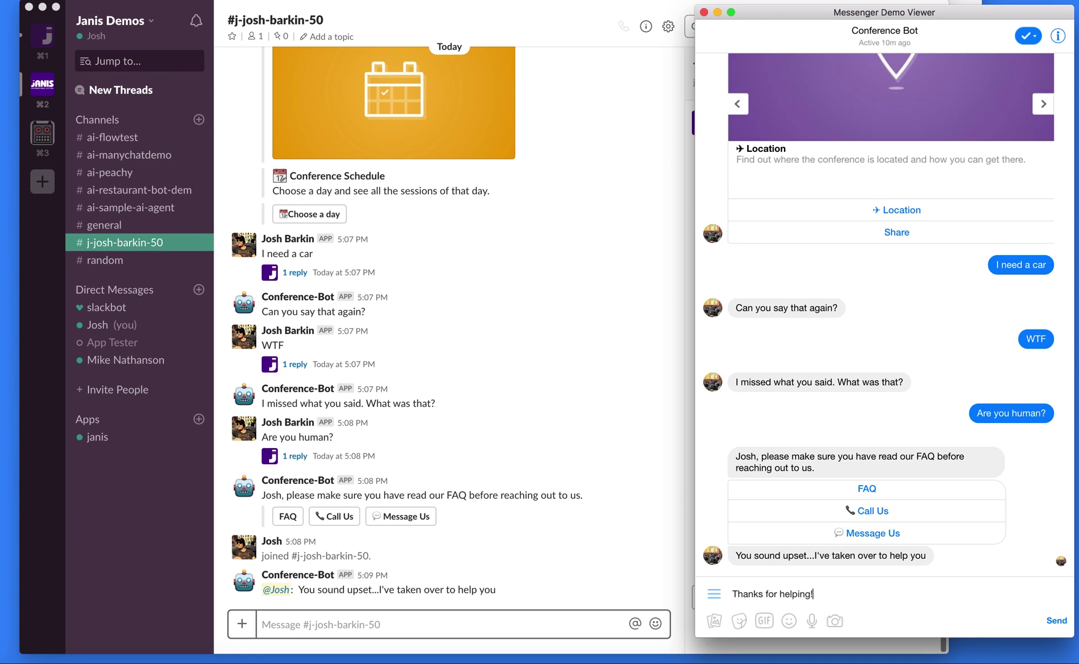
pyautogui.press('Return')
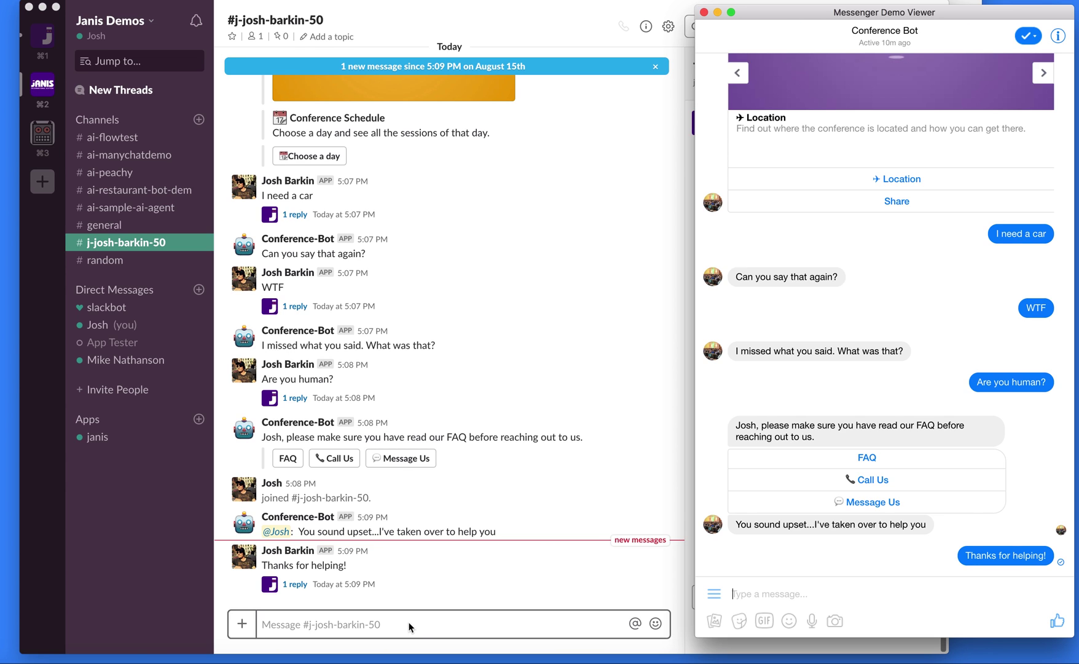
# Step: Reply 'No problem' from Slack's live-chat channel and confirm it reached Messenger
pyautogui.click(387, 624)
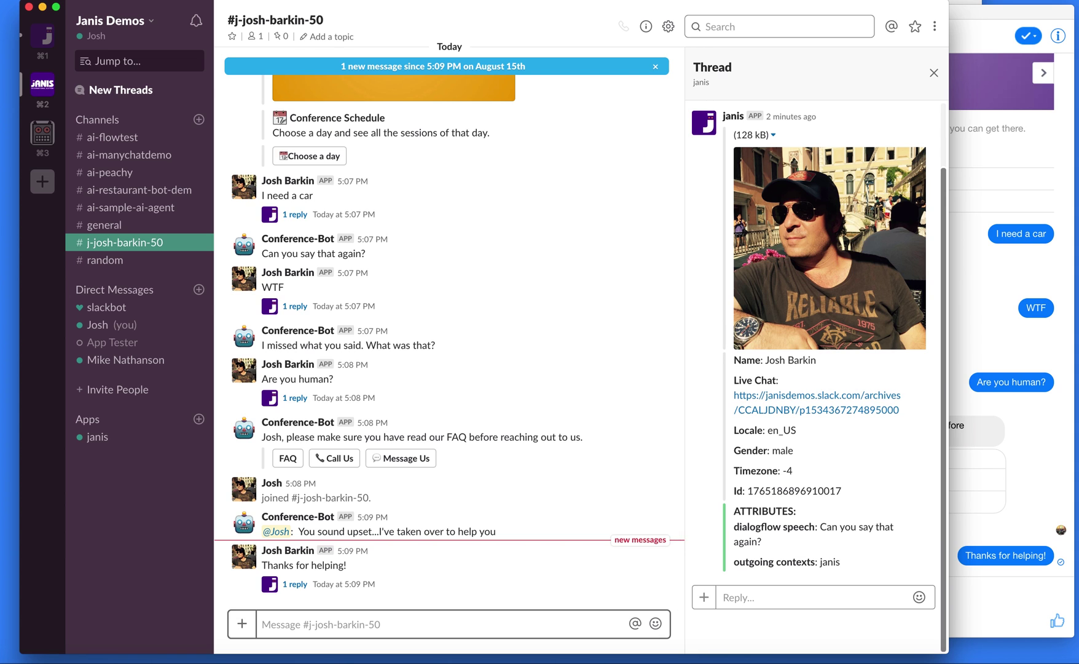
pyautogui.write('No problem')
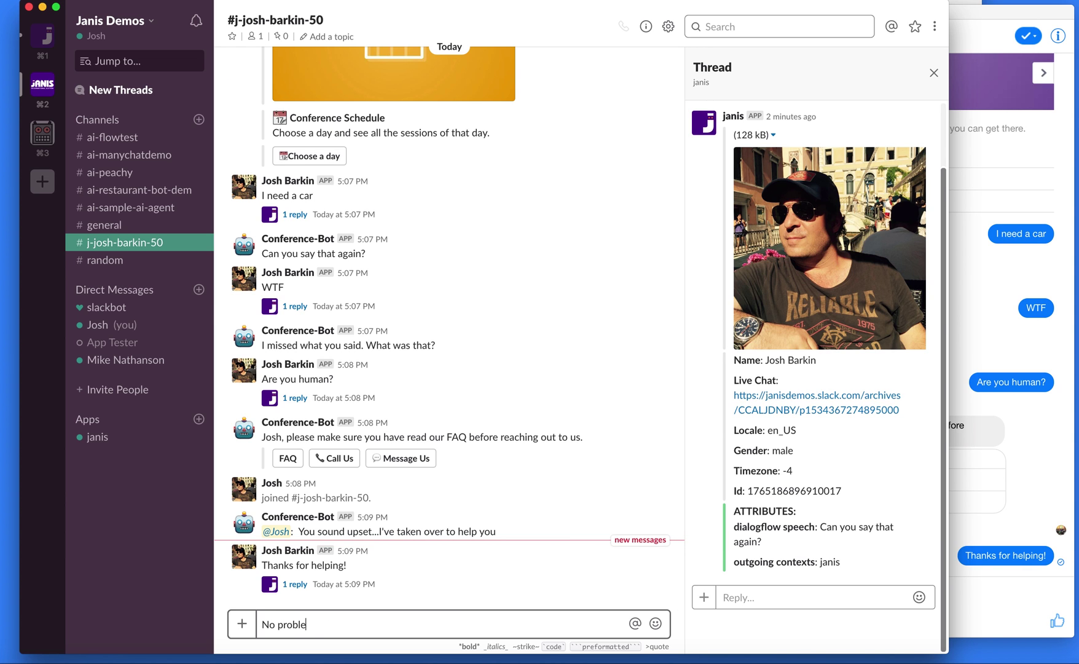
pyautogui.press('Return')
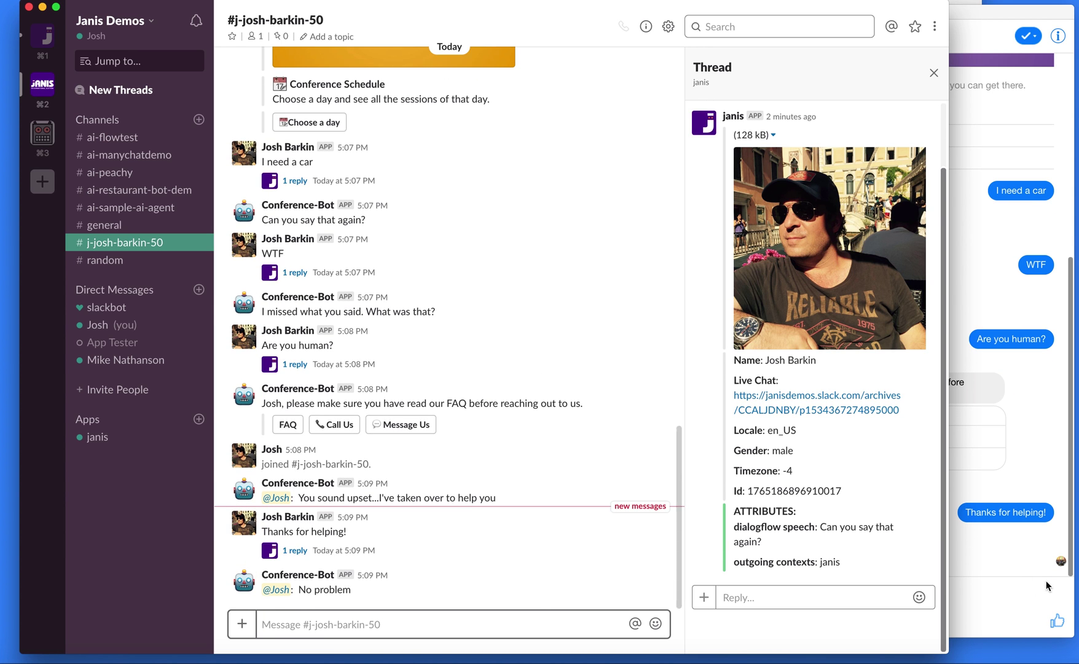
pyautogui.click(1026, 576)
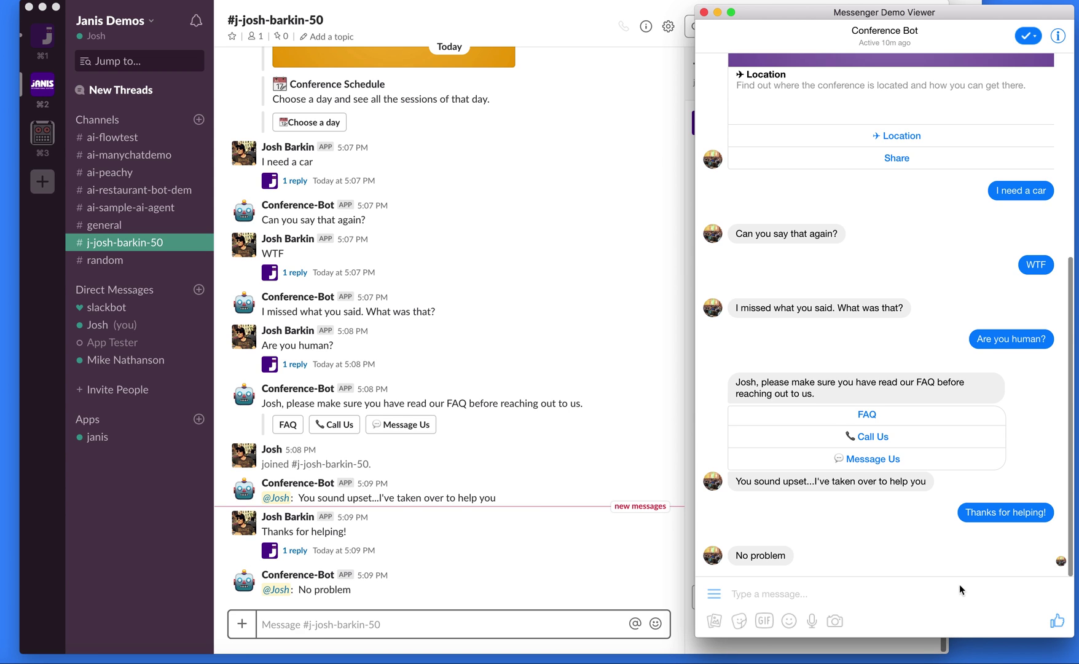
pyautogui.click(547, 570)
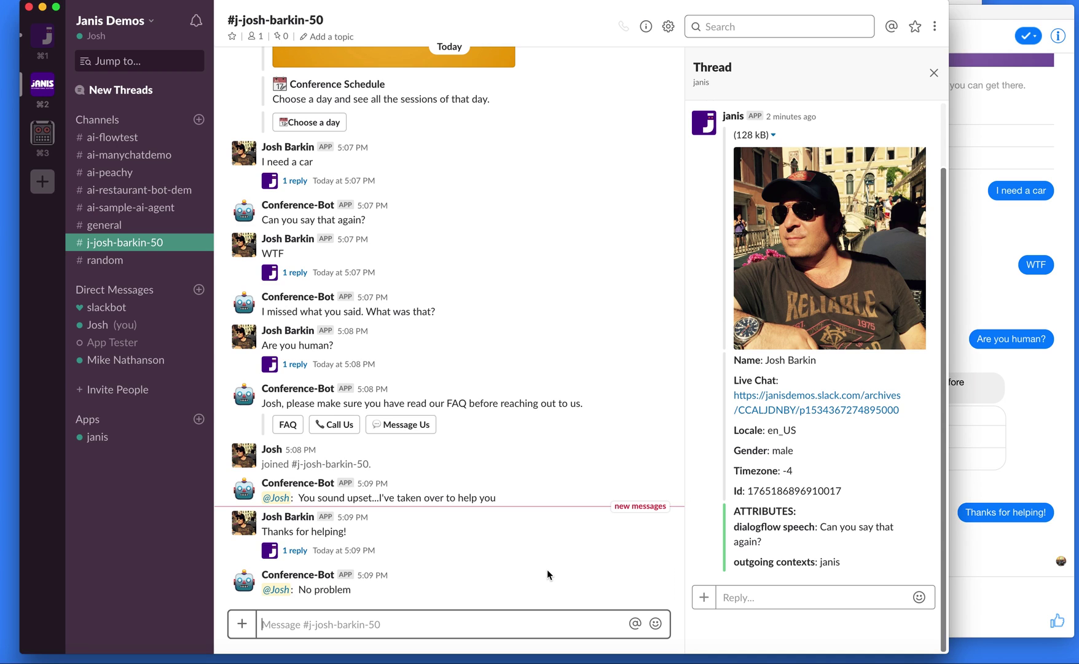
# Step: In the WTF message's thread, choose Change on the Default Fallback Intent and view existing intents
pyautogui.click(299, 275)
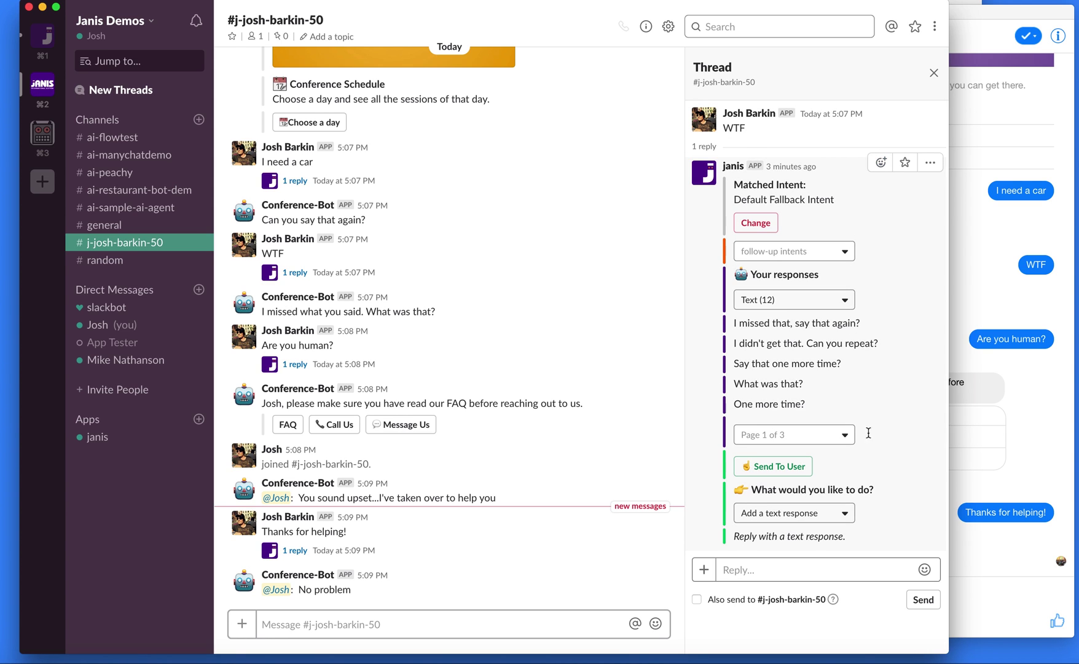
pyautogui.click(756, 225)
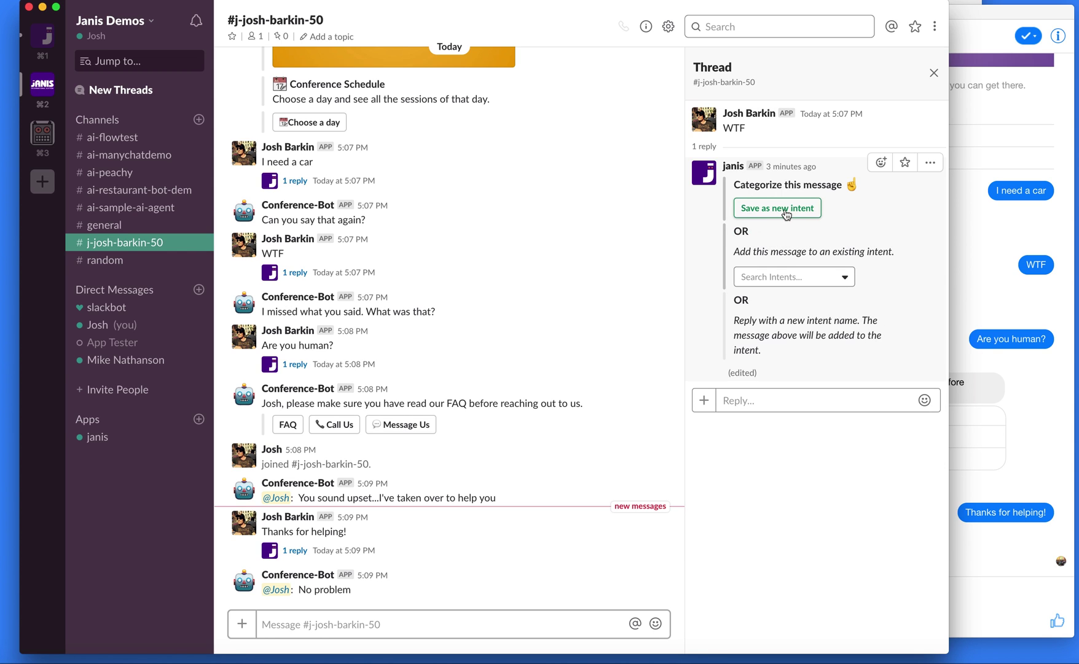
pyautogui.click(849, 281)
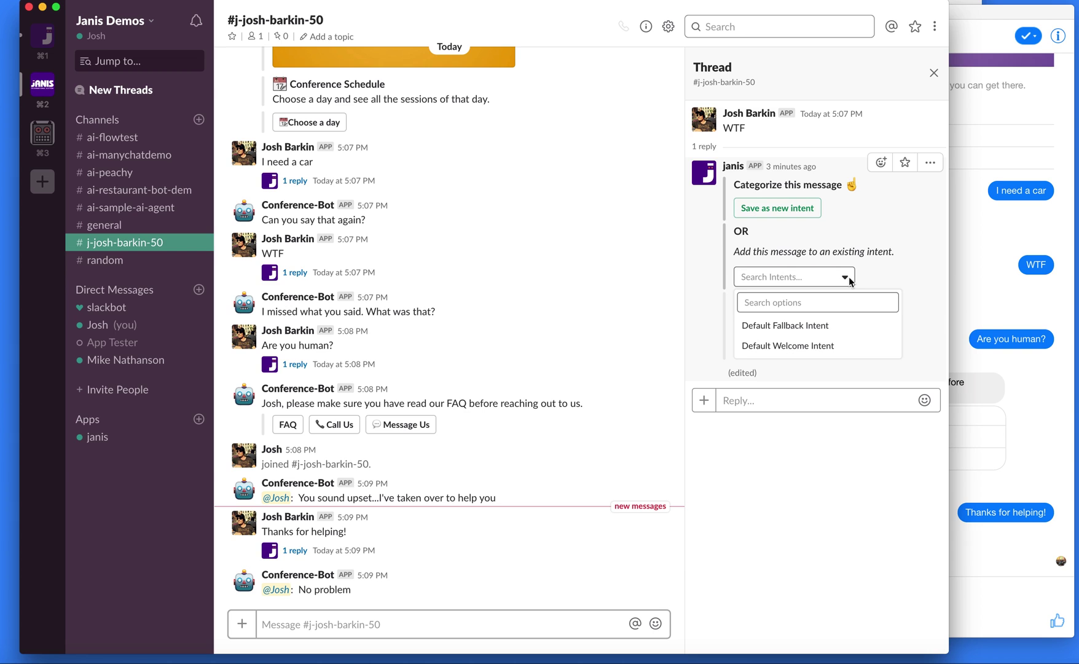
pyautogui.click(899, 262)
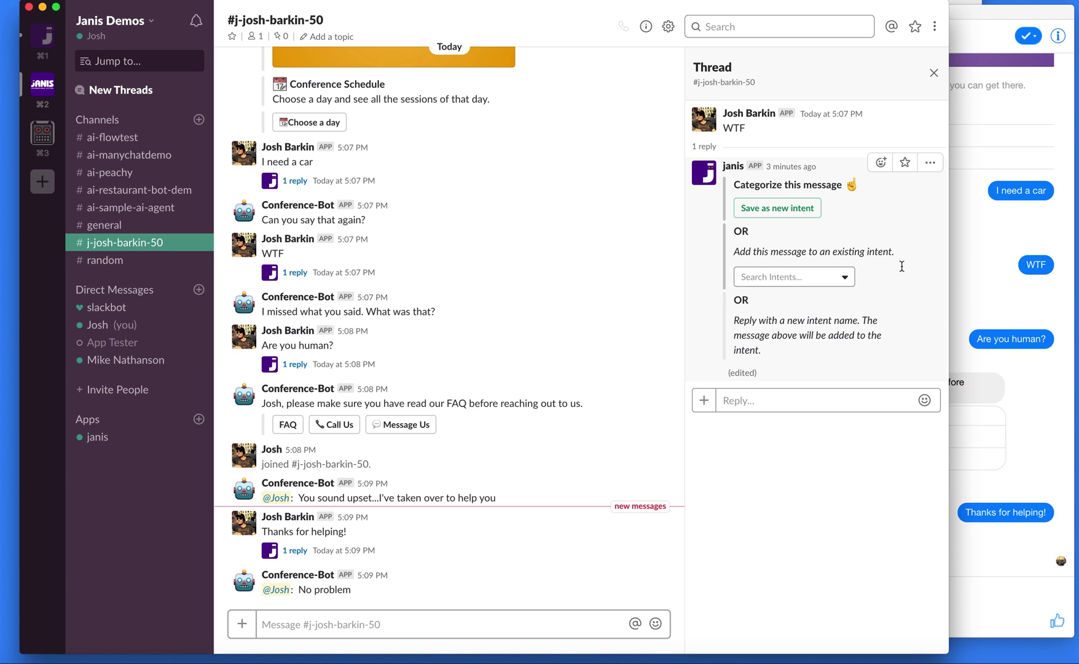
# Step: Name the new intent for WTF 'Angry User'
pyautogui.click(750, 402)
pyautogui.write('Angry Use')
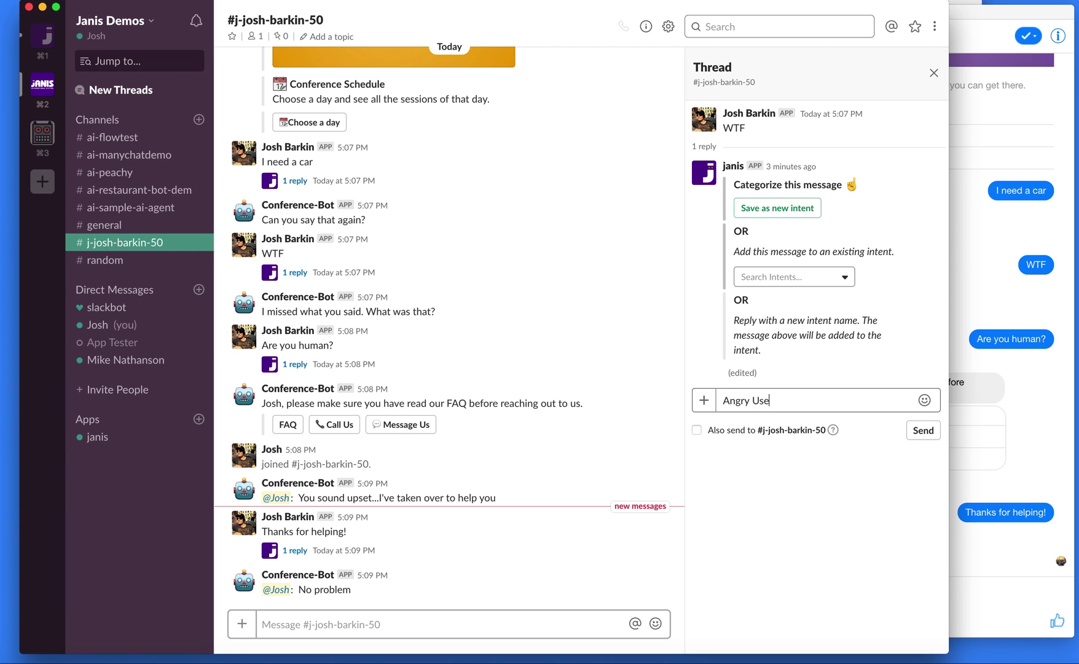
pyautogui.write('r')
pyautogui.press('Return')
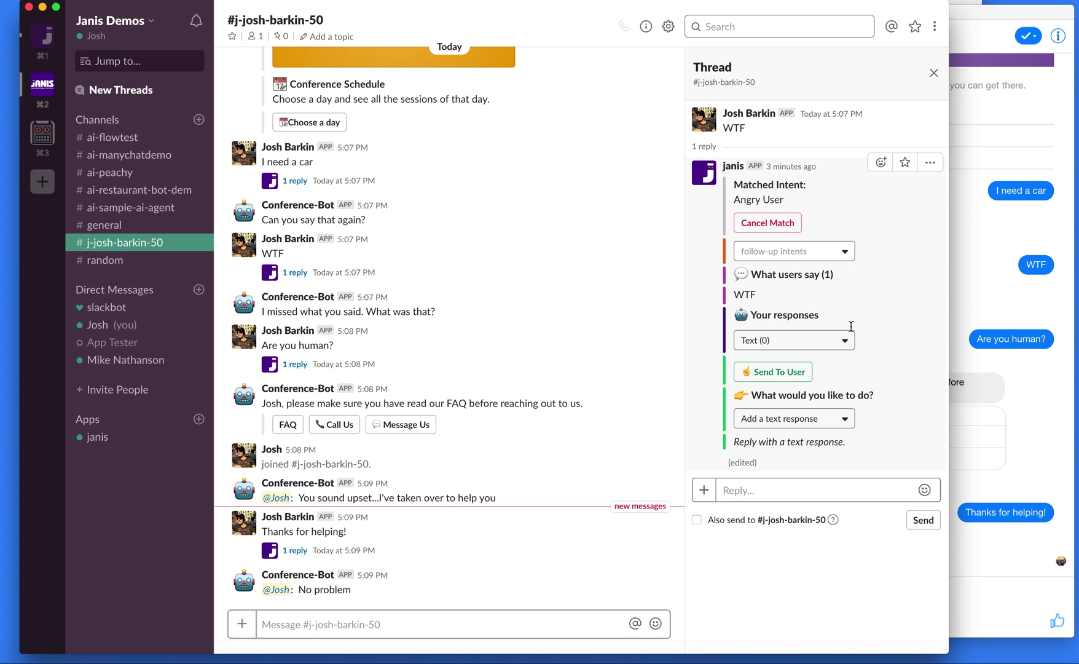
pyautogui.doubleClick(736, 295)
pyautogui.click(771, 294)
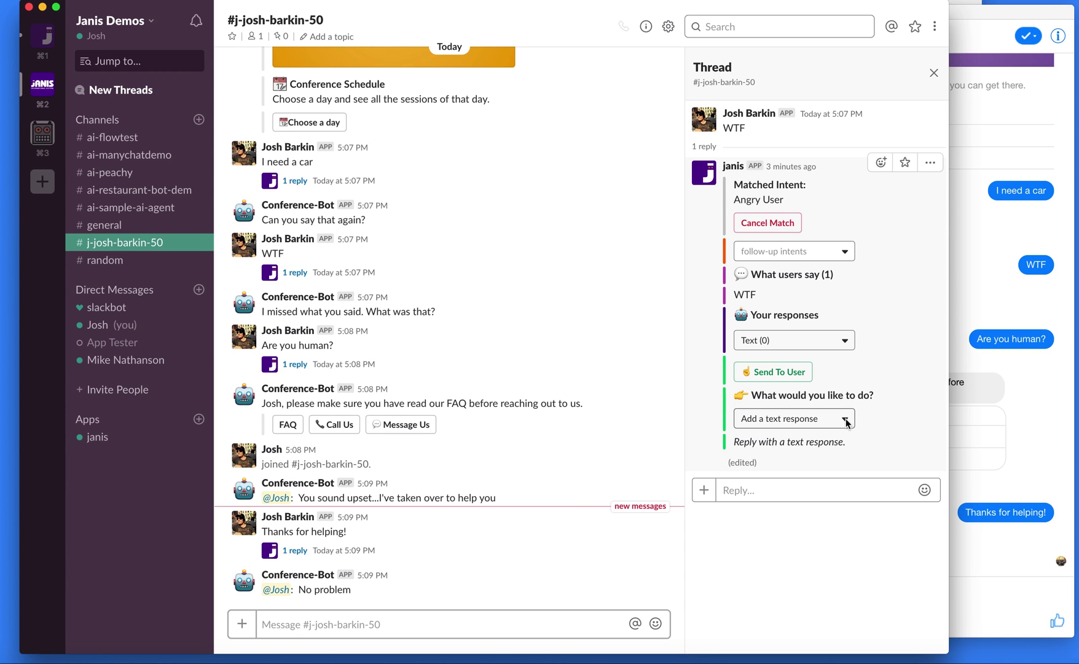
# Step: Give Angry User the text response 'You sound upset. Say human to connect with a live agent'
pyautogui.click(755, 490)
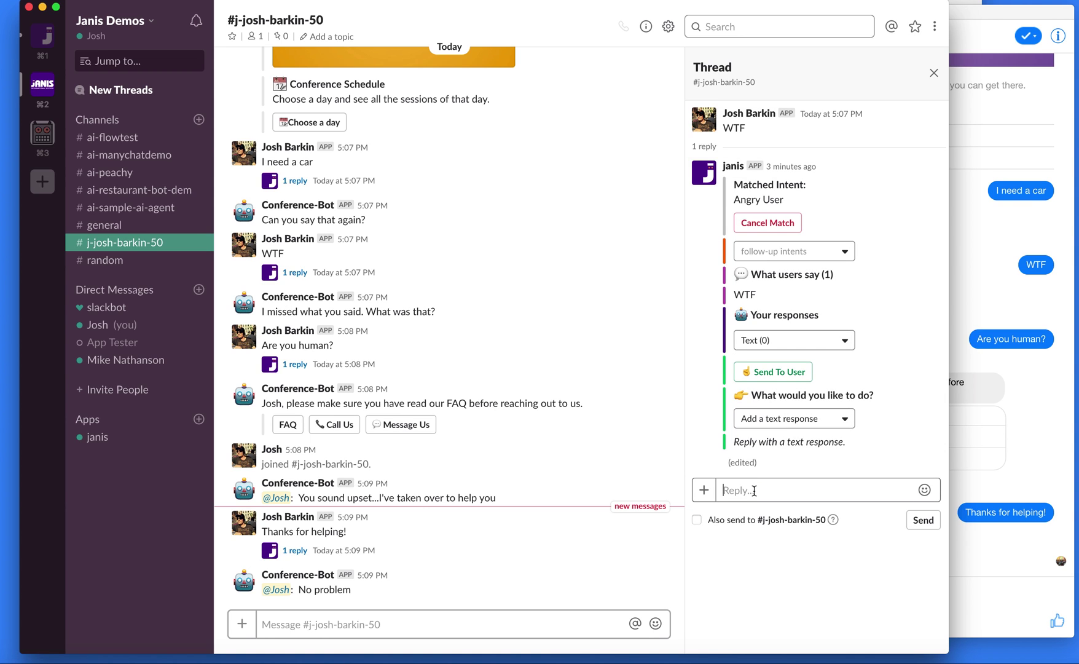
pyautogui.write('You sound upset. Say human to')
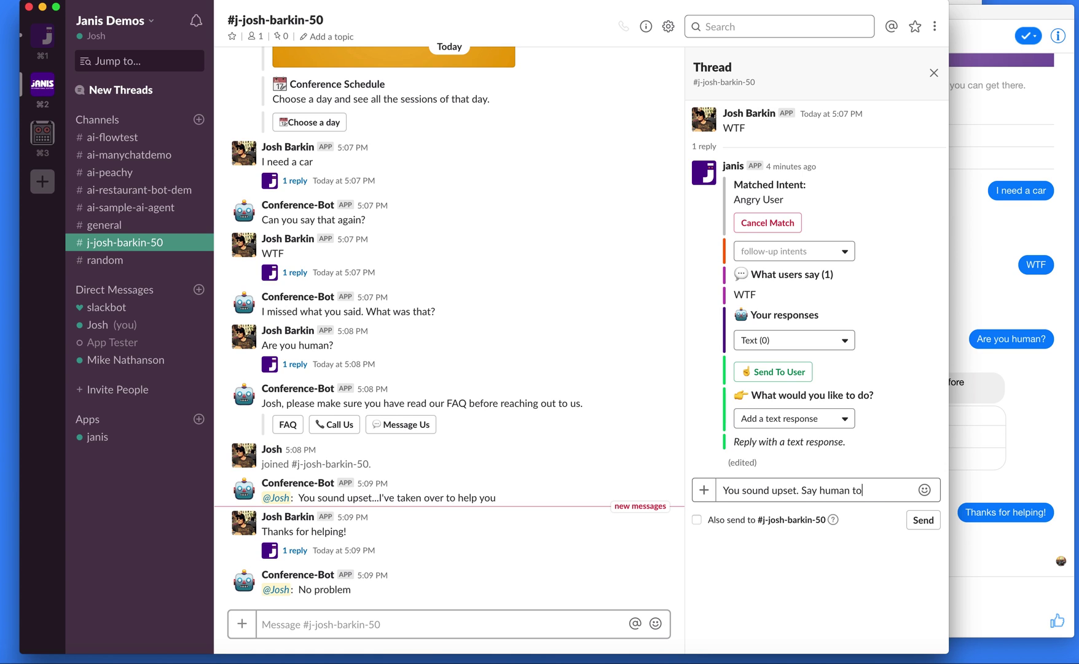
pyautogui.write(' connect with a liv')
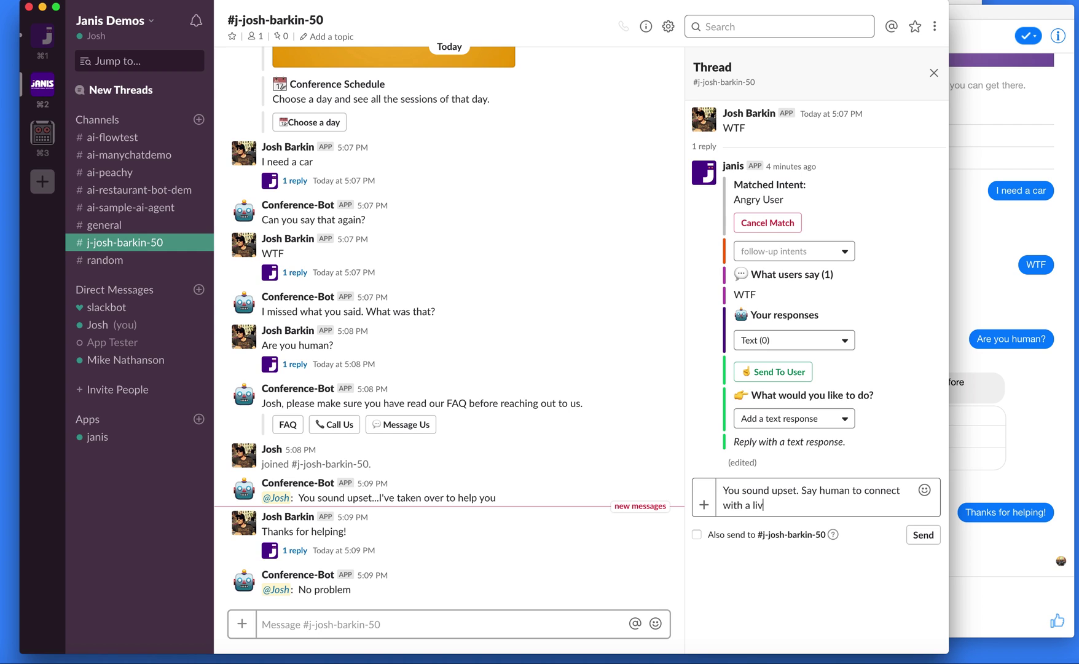
pyautogui.write('e agent')
pyautogui.press('Return')
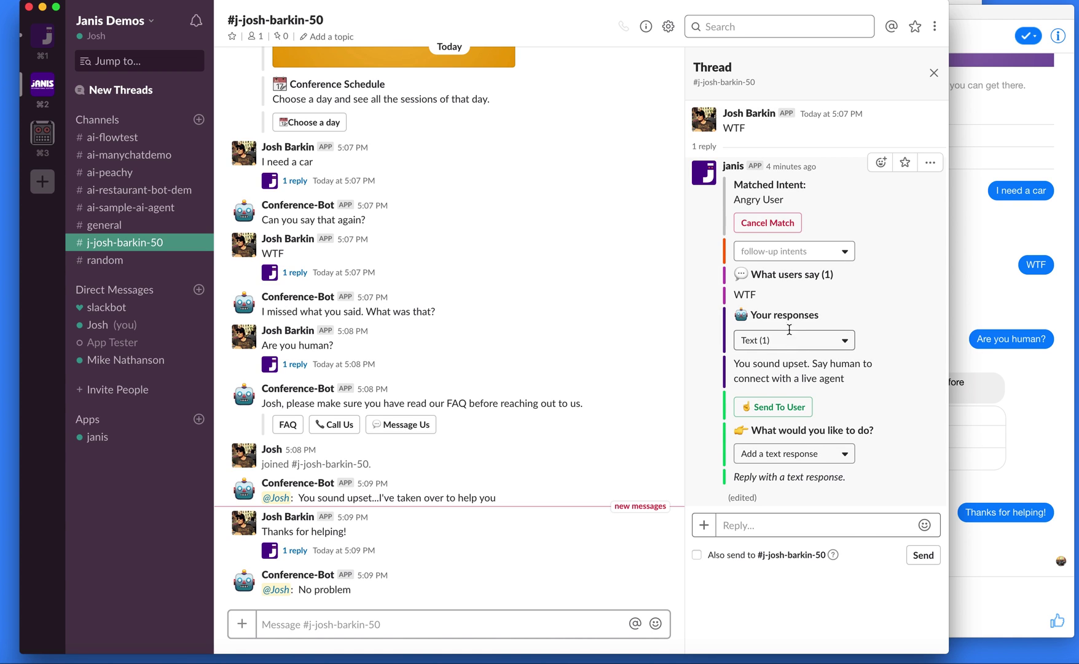
pyautogui.click(847, 343)
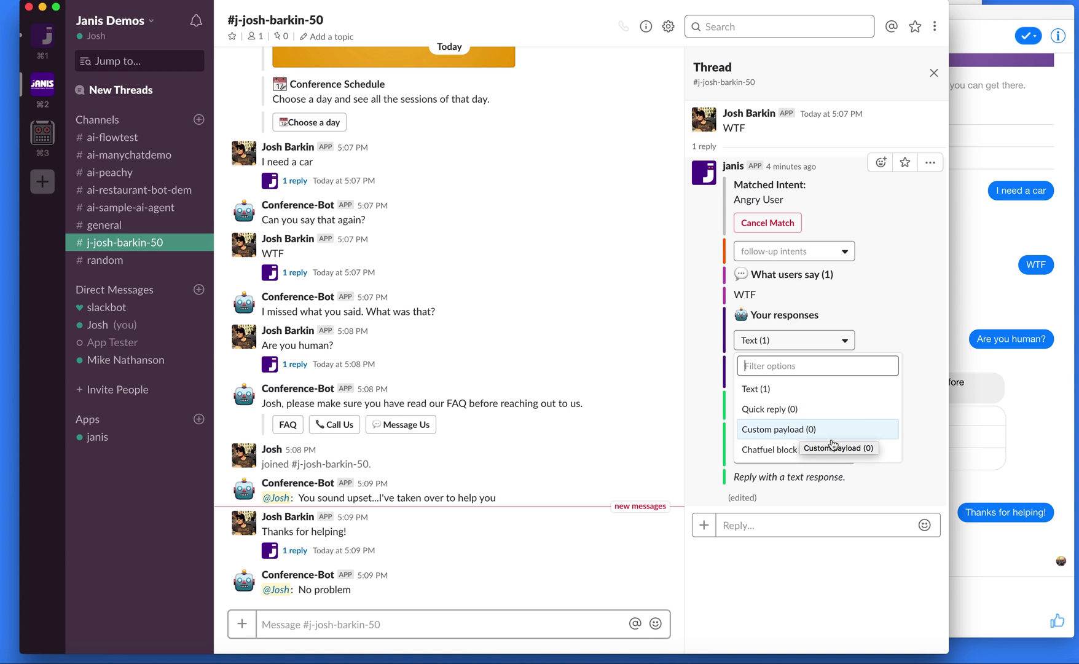
pyautogui.click(897, 329)
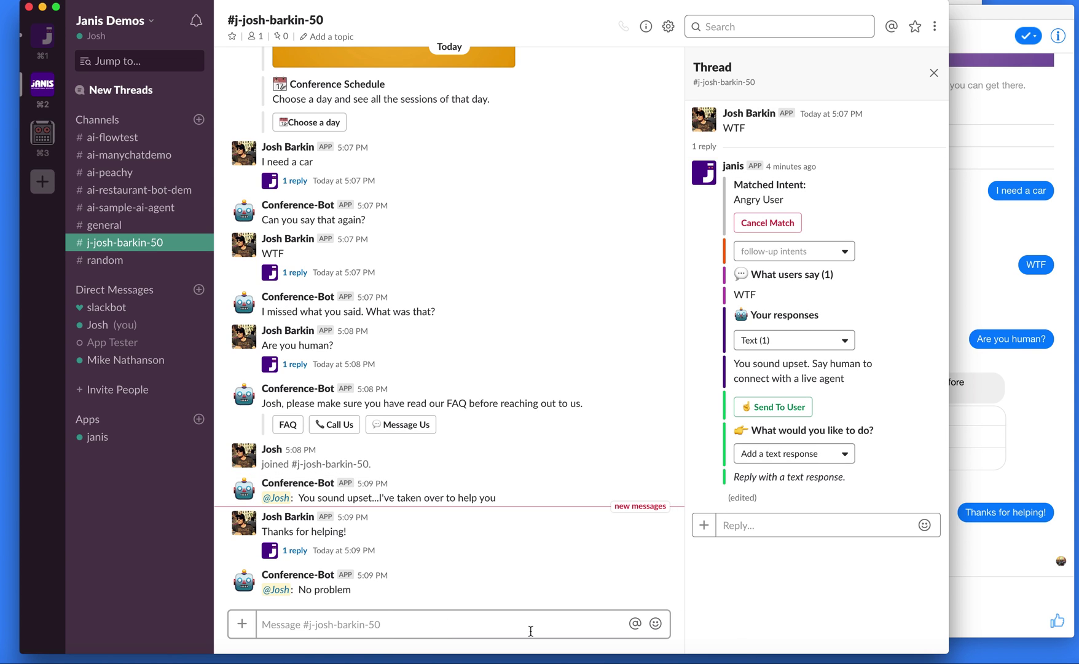
# Step: Send a fresh 'WTF' test message to the bot from Messenger
pyautogui.click(1001, 556)
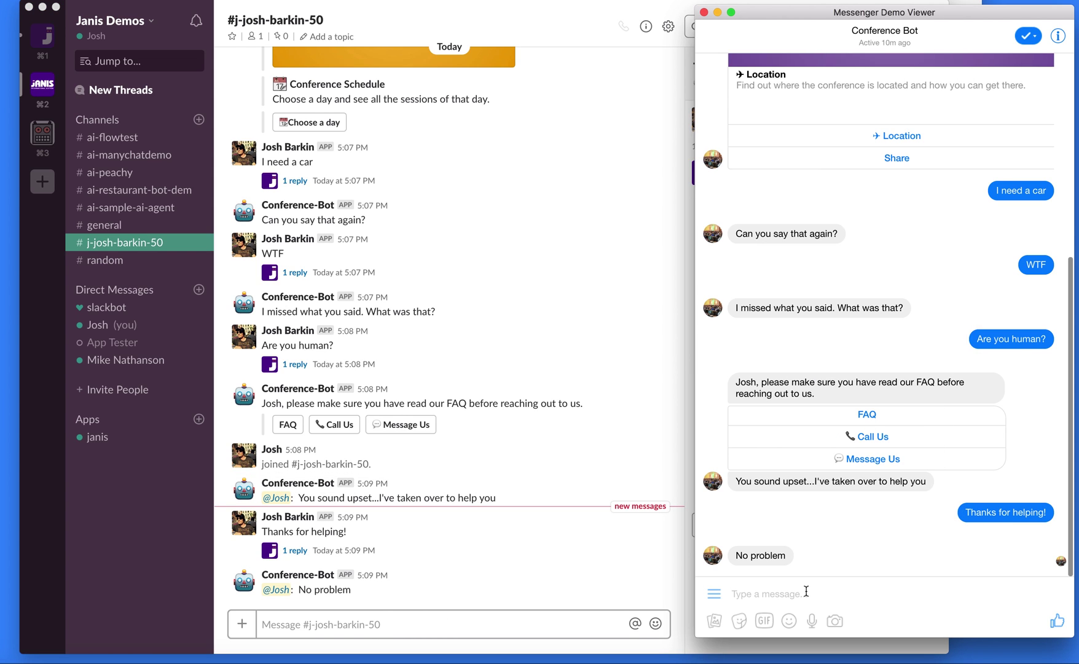
pyautogui.write("I'm")
pyautogui.press('BackSpace')
pyautogui.press('BackSpace')
pyautogui.press('BackSpace')
pyautogui.press('BackSpace')
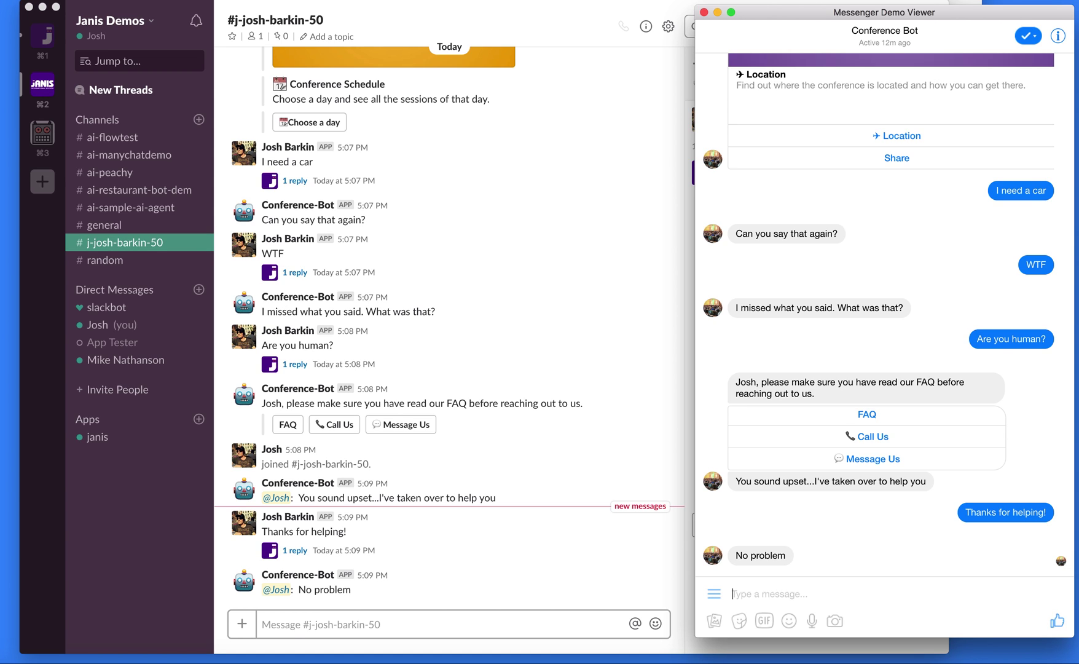
pyautogui.write('WTF')
pyautogui.press('Return')
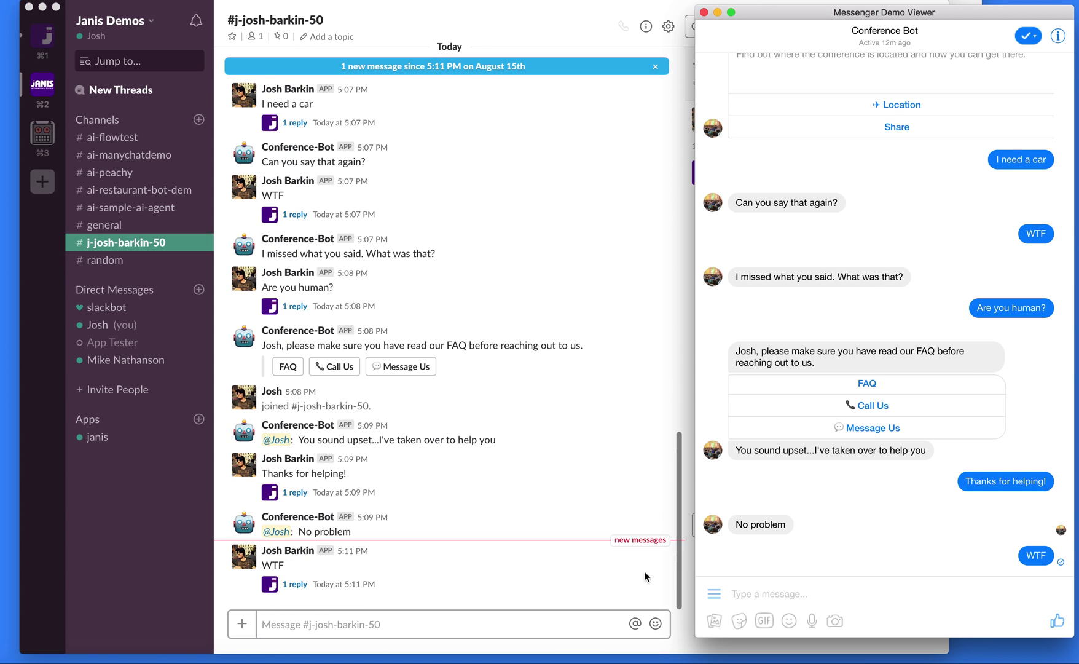
pyautogui.click(495, 578)
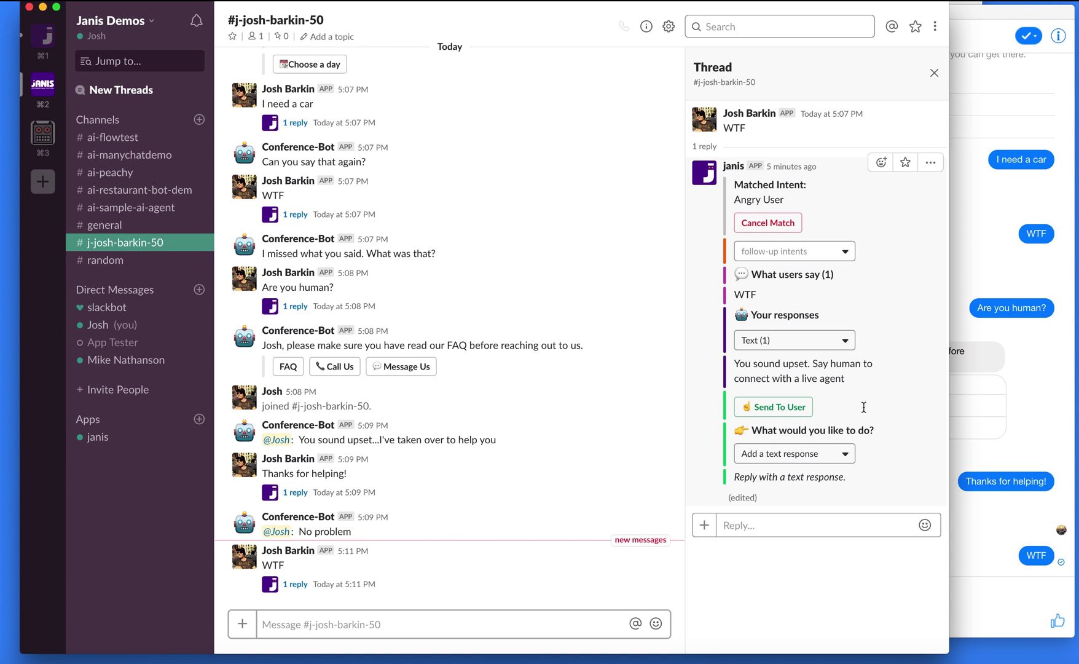
# Step: Send the Angry User response to the user and confirm it in Messenger
pyautogui.click(773, 406)
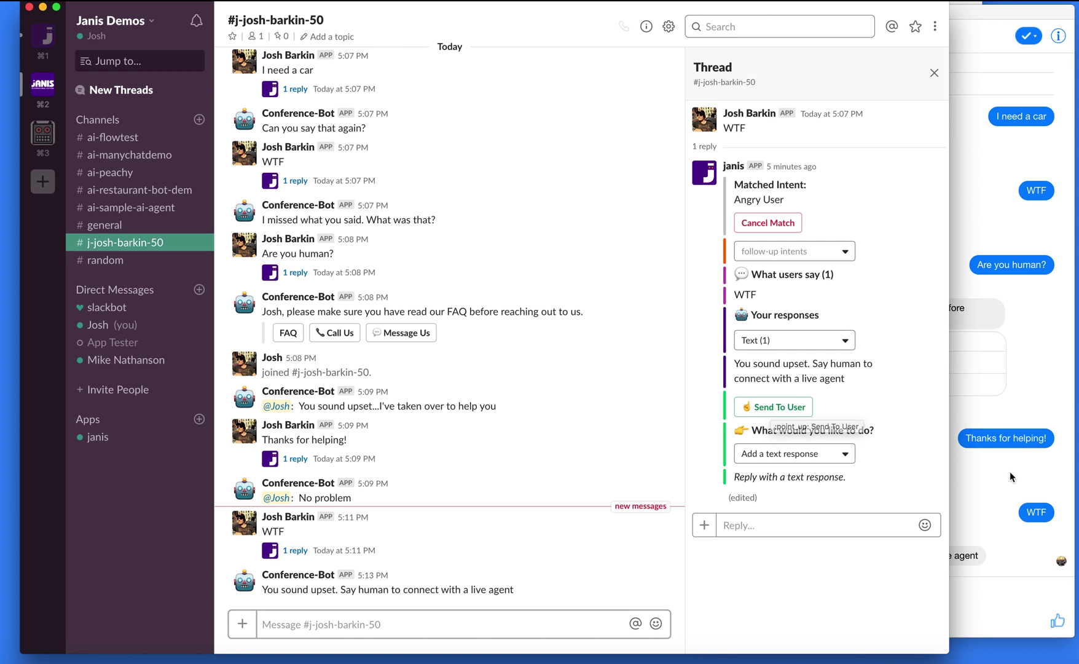
pyautogui.click(978, 469)
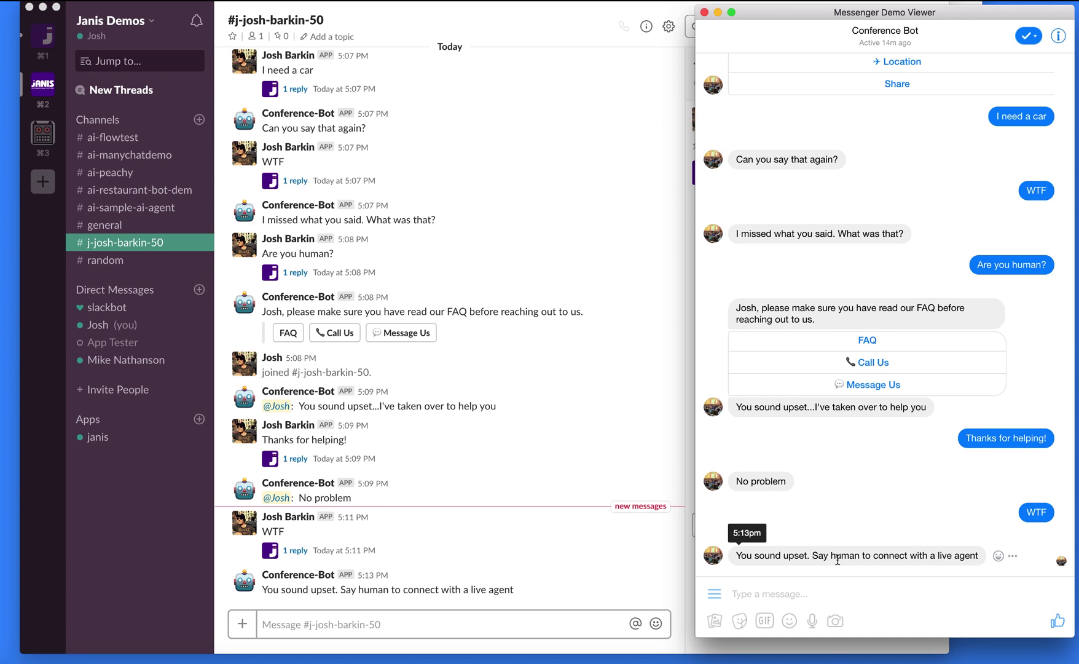
pyautogui.click(534, 582)
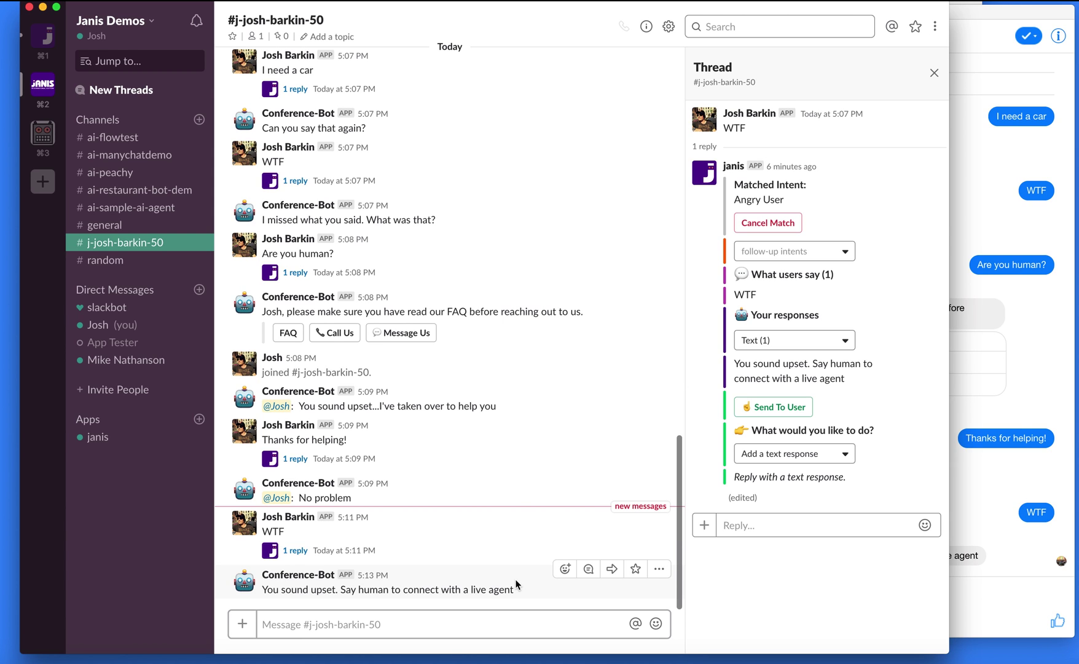
# Step: Send 'train' to janis, create the training channel, and open #ai-conference-bot
pyautogui.click(934, 72)
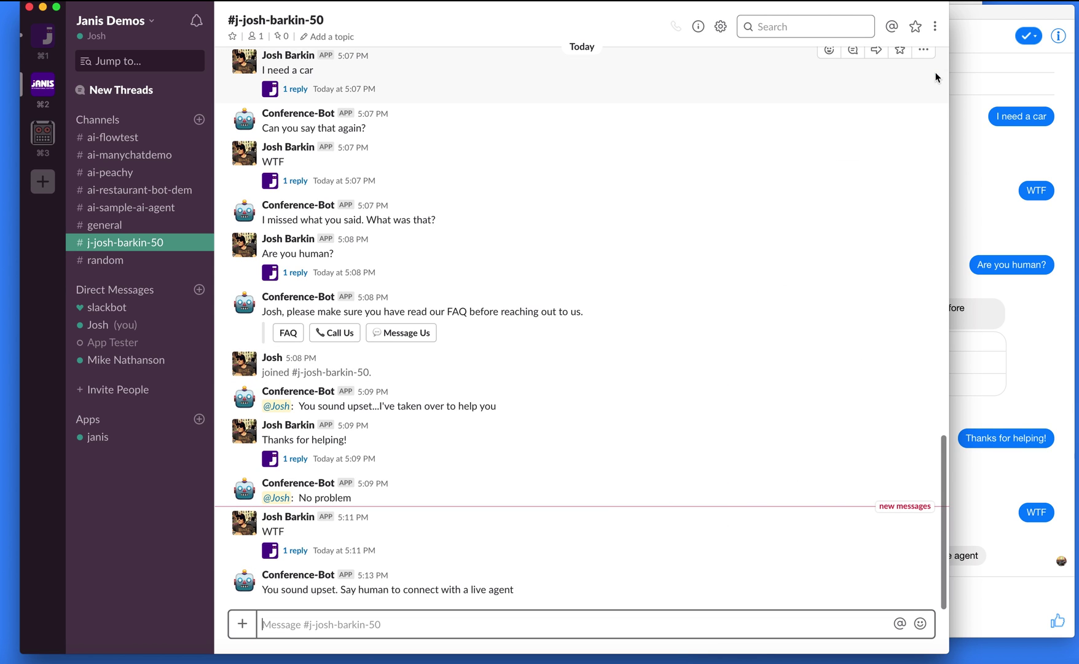
pyautogui.click(100, 439)
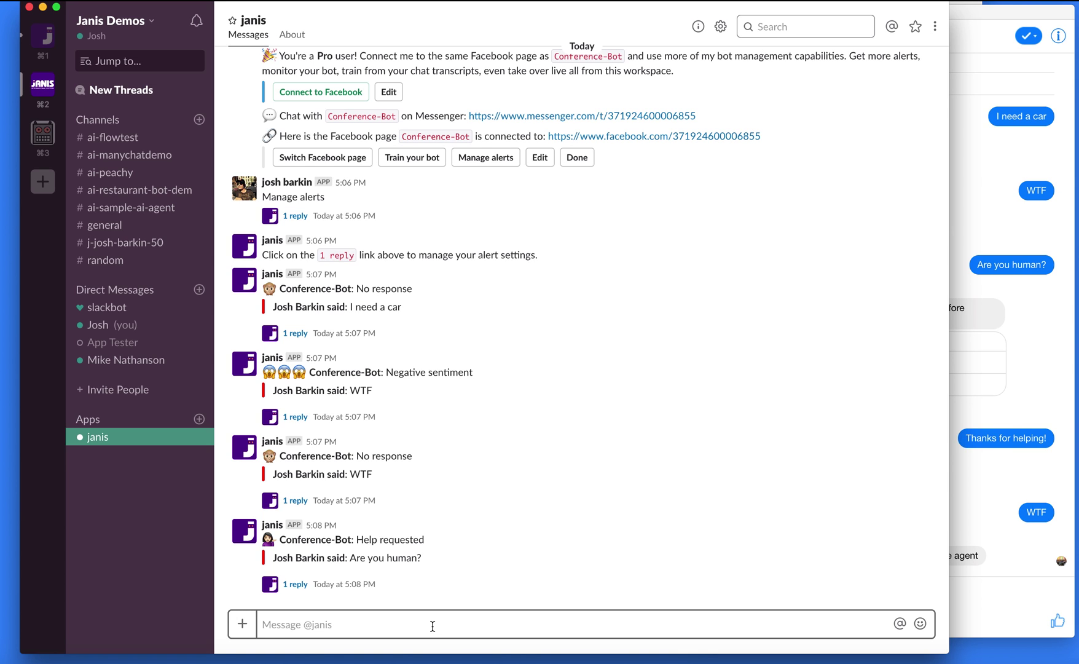
pyautogui.write('train')
pyautogui.press('Return')
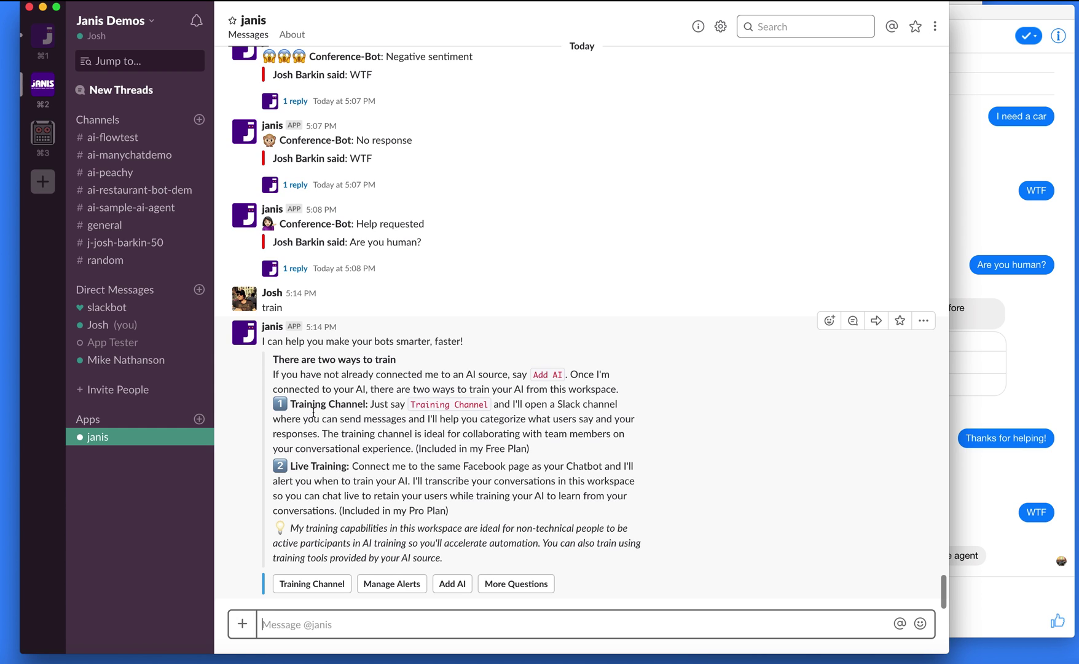
pyautogui.click(311, 585)
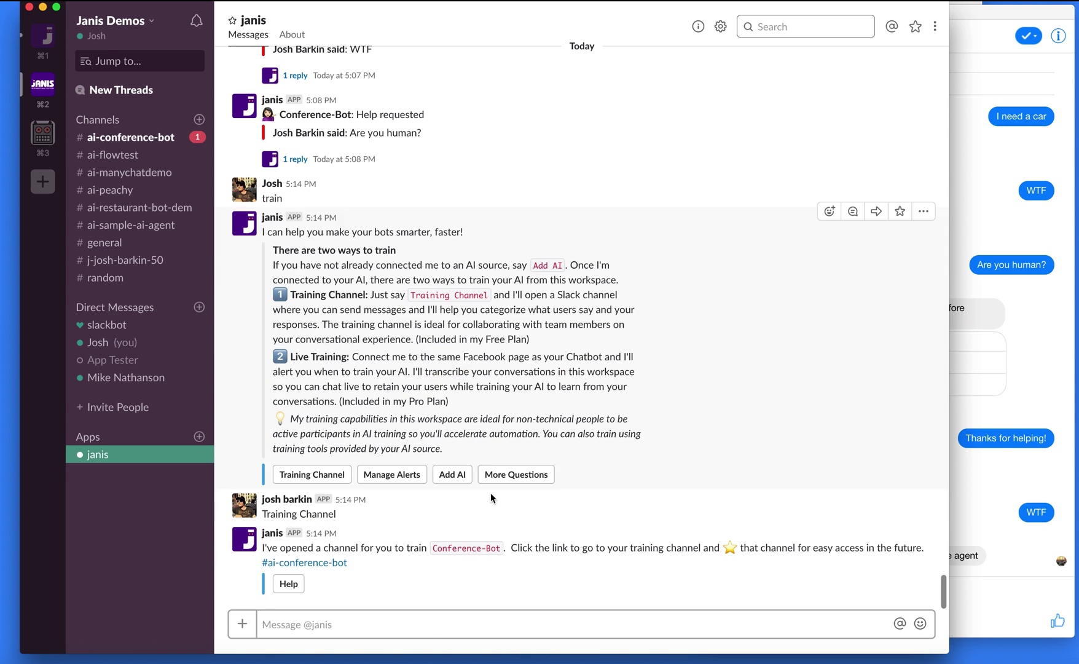
pyautogui.click(128, 141)
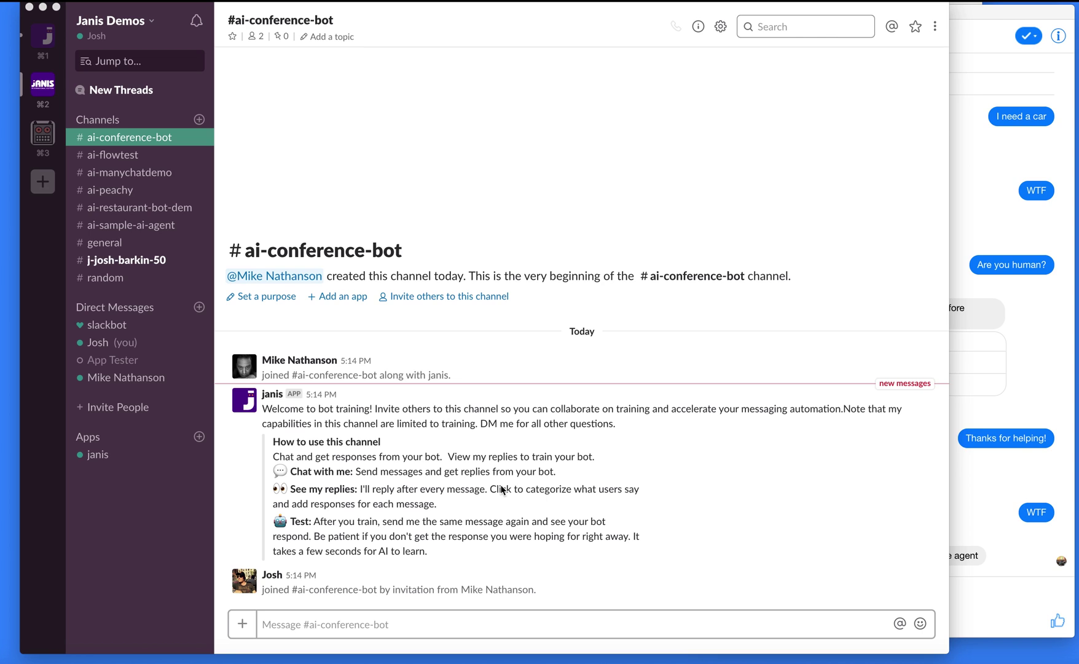
# Step: Post 'how does this work?' in #ai-conference-bot and open janis's reply thread
pyautogui.click(386, 630)
pyautogui.click(387, 625)
pyautogui.write('how does th')
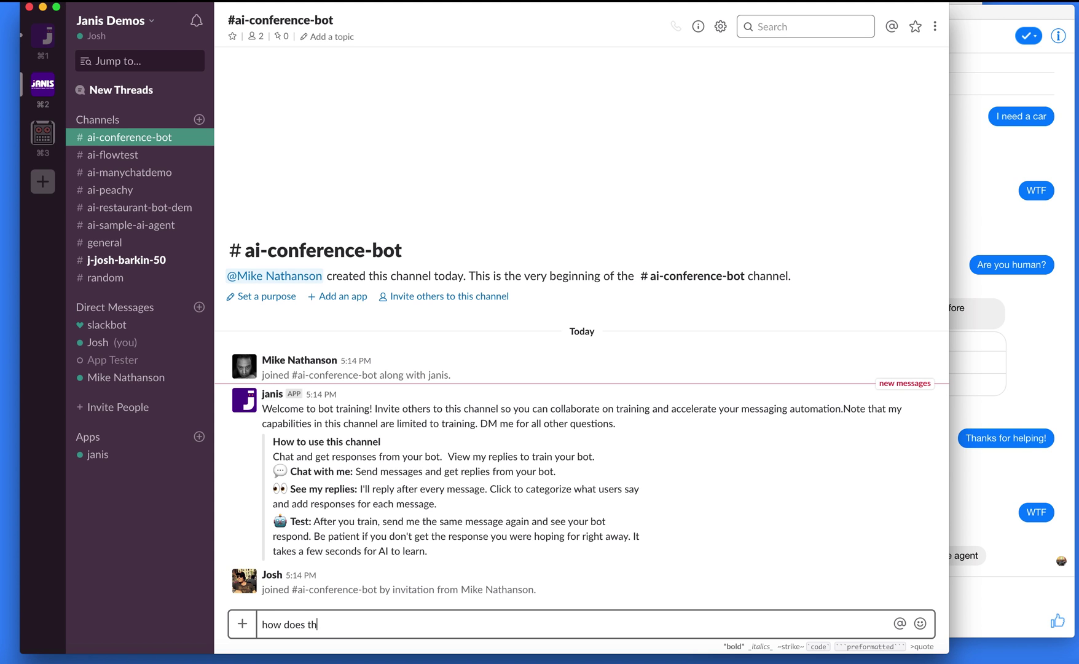
pyautogui.write('is work?')
pyautogui.press('Return')
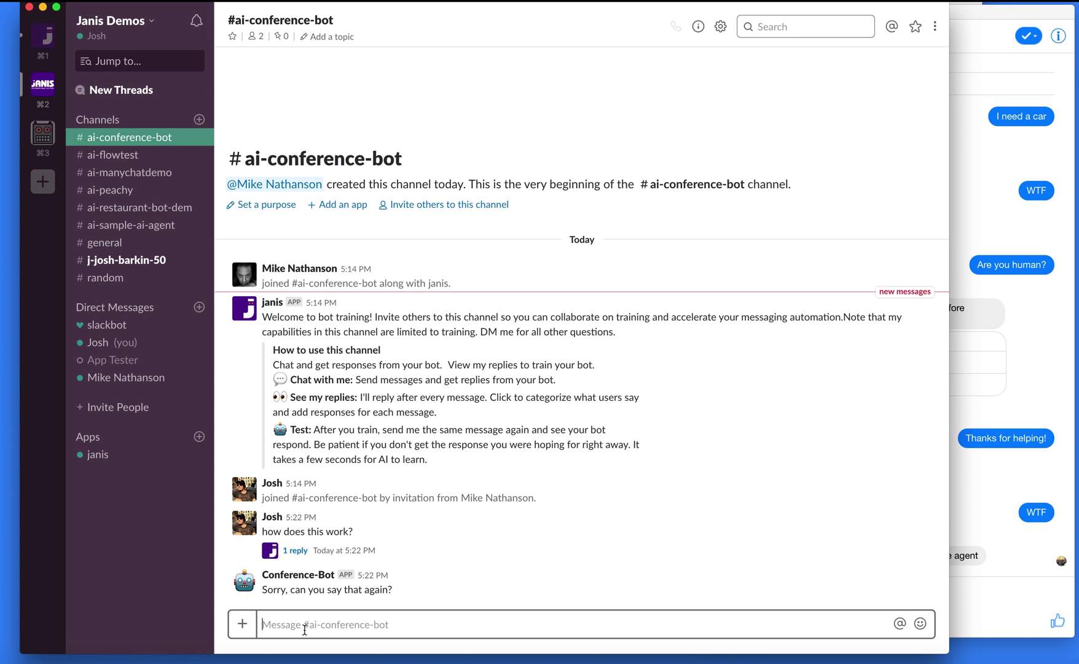
pyautogui.click(295, 550)
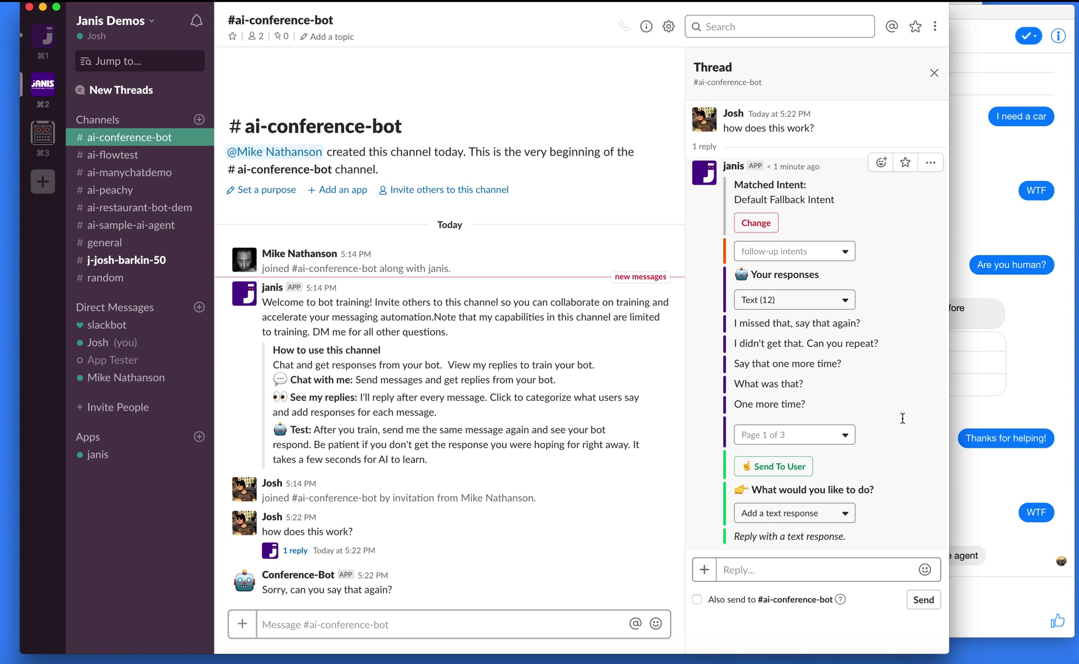
# Step: Start an @m mention in the channel message box, then delete it
pyautogui.click(456, 625)
pyautogui.write('@m')
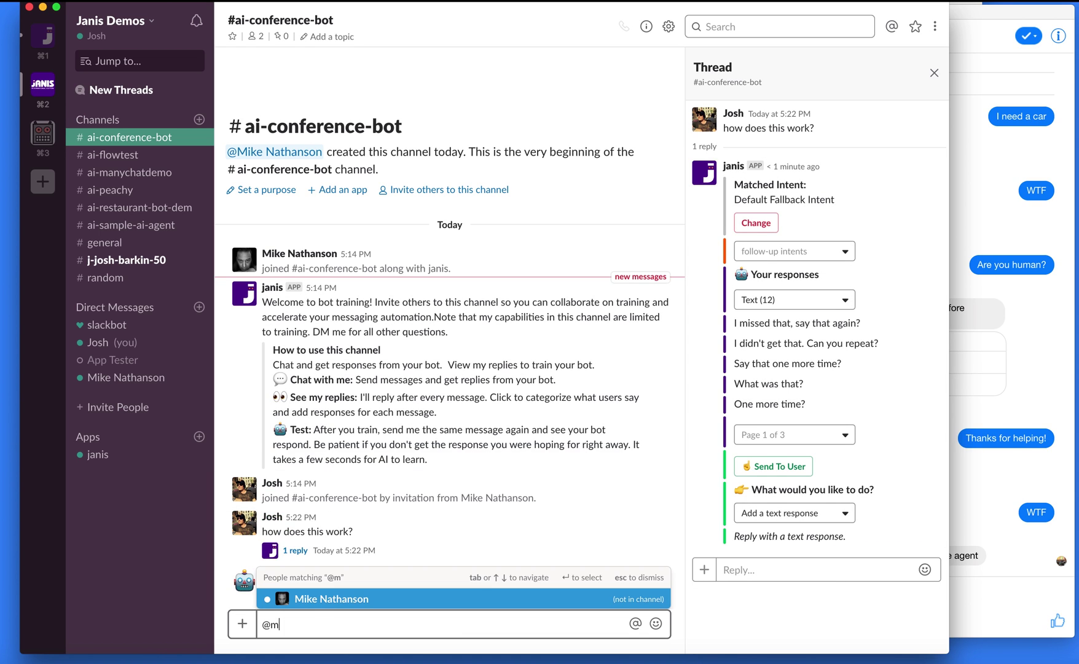
pyautogui.press('Return')
pyautogui.press('super+a')
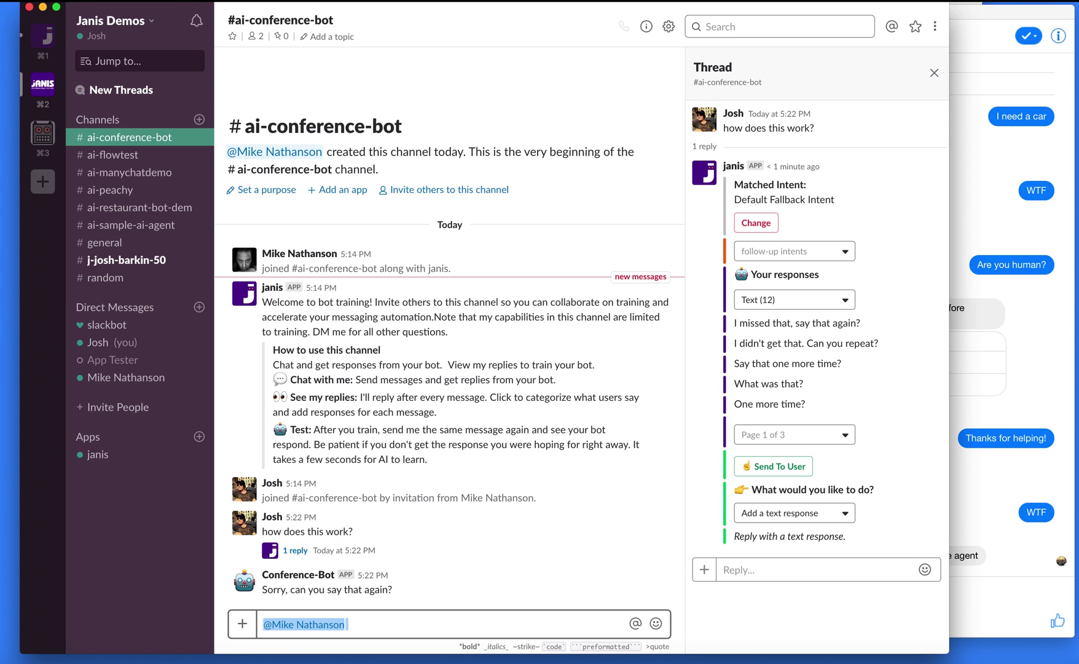
pyautogui.press('BackSpace')
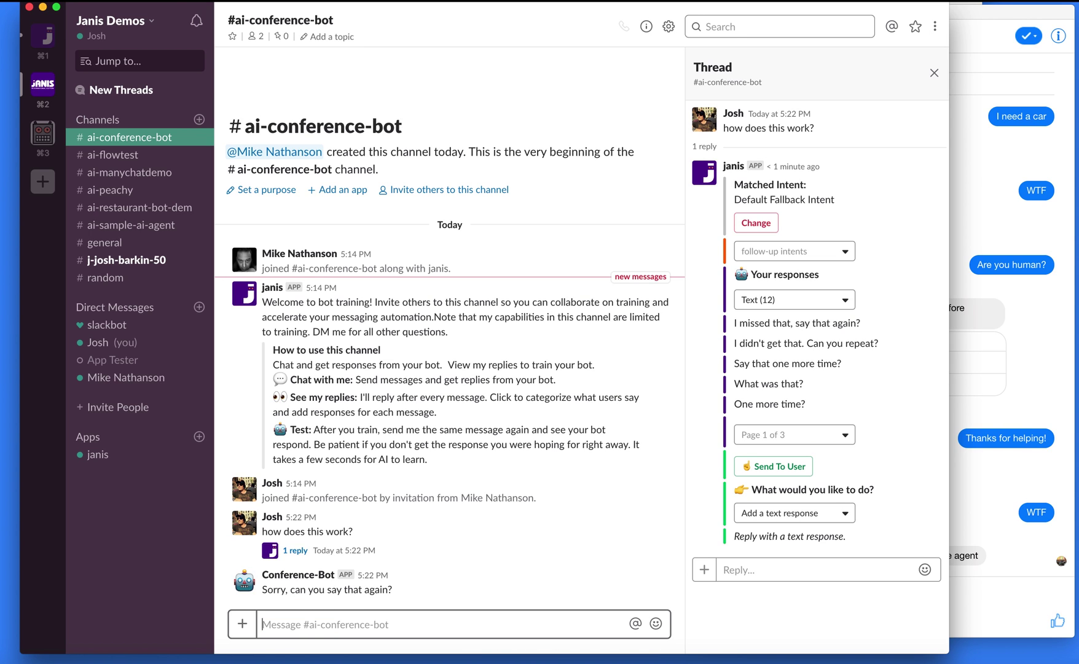
# Step: Recategorize the question as a new intent 'how does this work?'
pyautogui.click(757, 224)
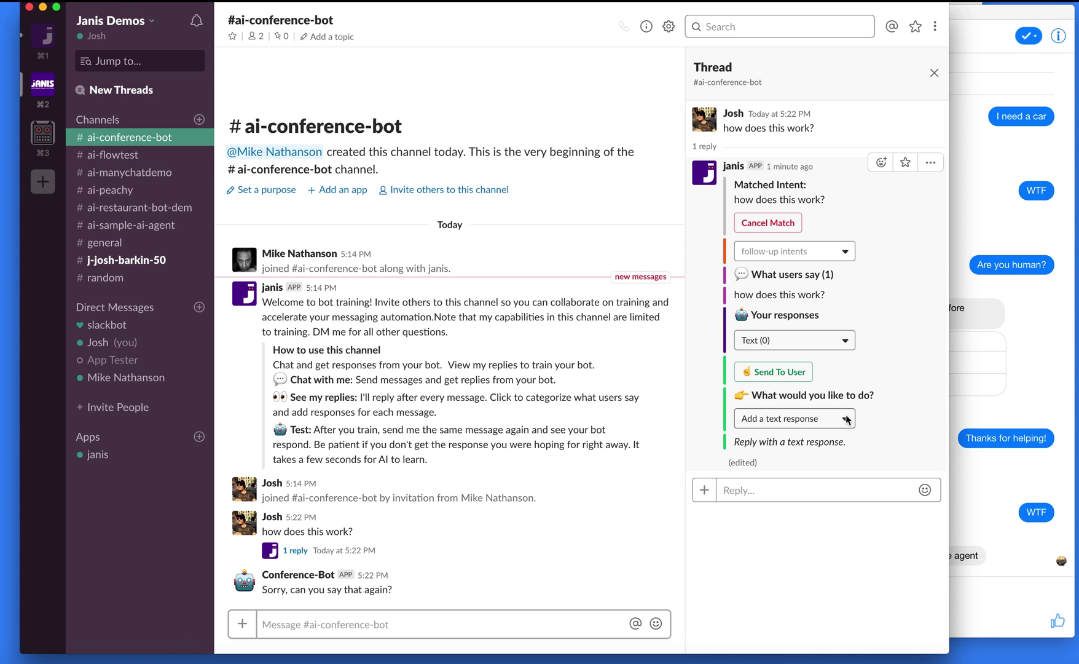
pyautogui.moveTo(733, 295); pyautogui.dragTo(834, 298)
pyautogui.click(833, 298)
# Step: Give the 'how does this work?' intent a Chatfuel redirect response to the 'Welcome message' block
pyautogui.click(850, 421)
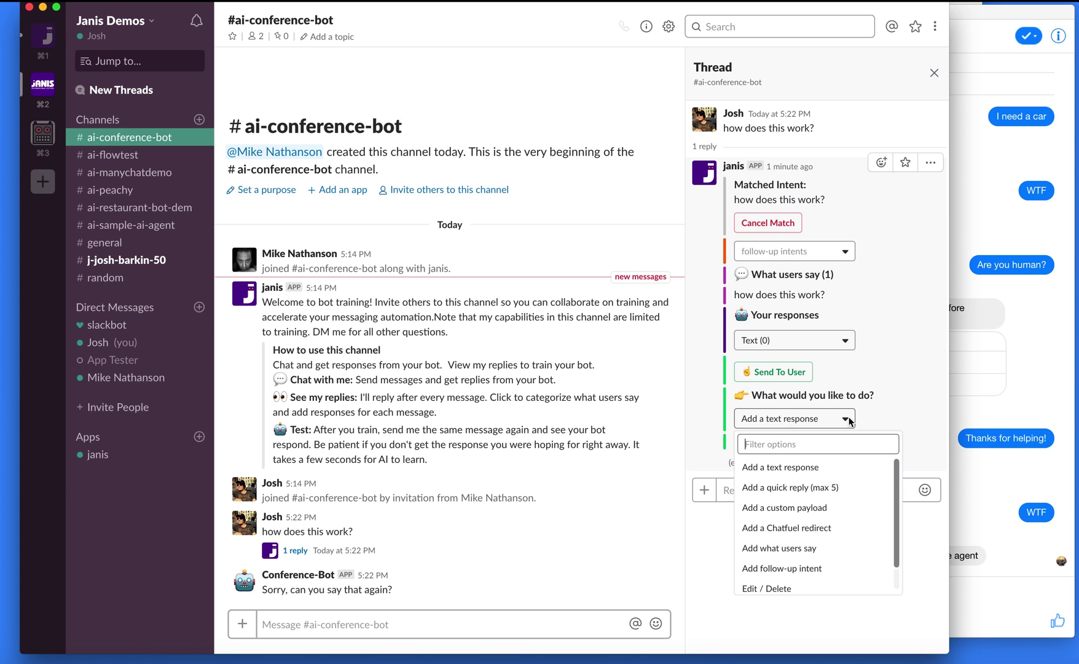
pyautogui.click(792, 534)
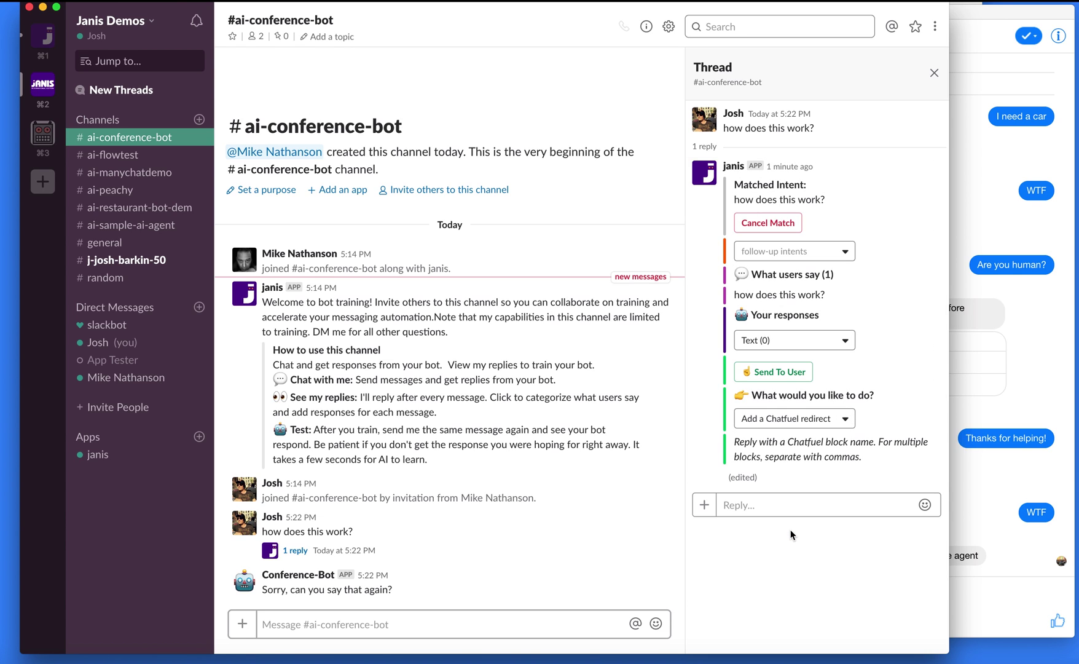
pyautogui.click(750, 504)
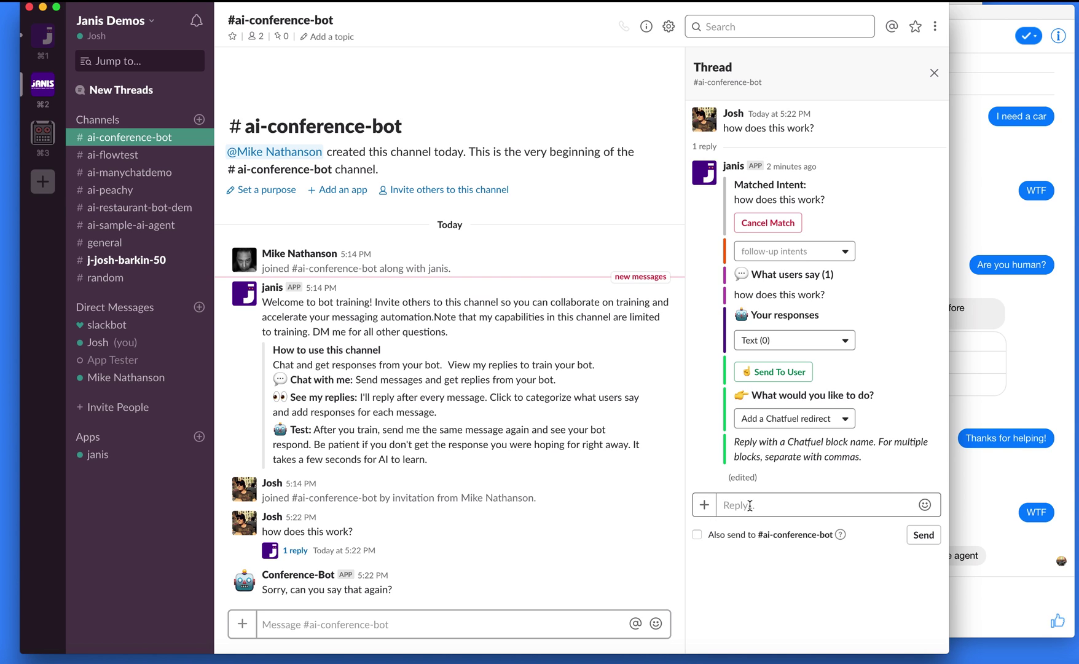
pyautogui.write('Welcome w')
pyautogui.press('BackSpace')
pyautogui.write('message')
pyautogui.press('Return')
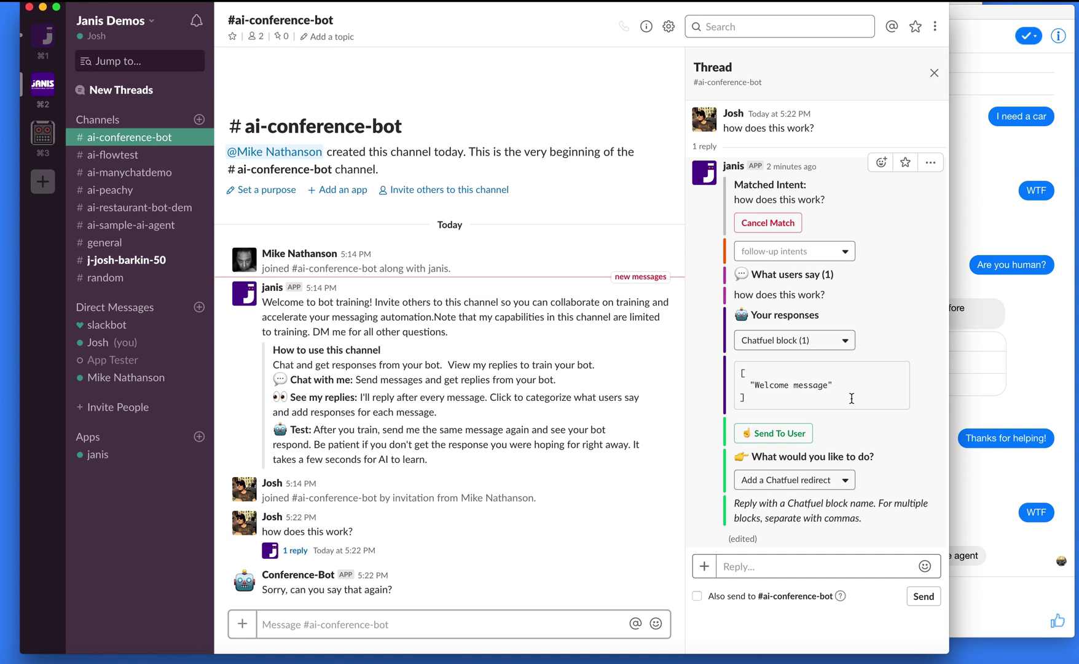
pyautogui.click(846, 483)
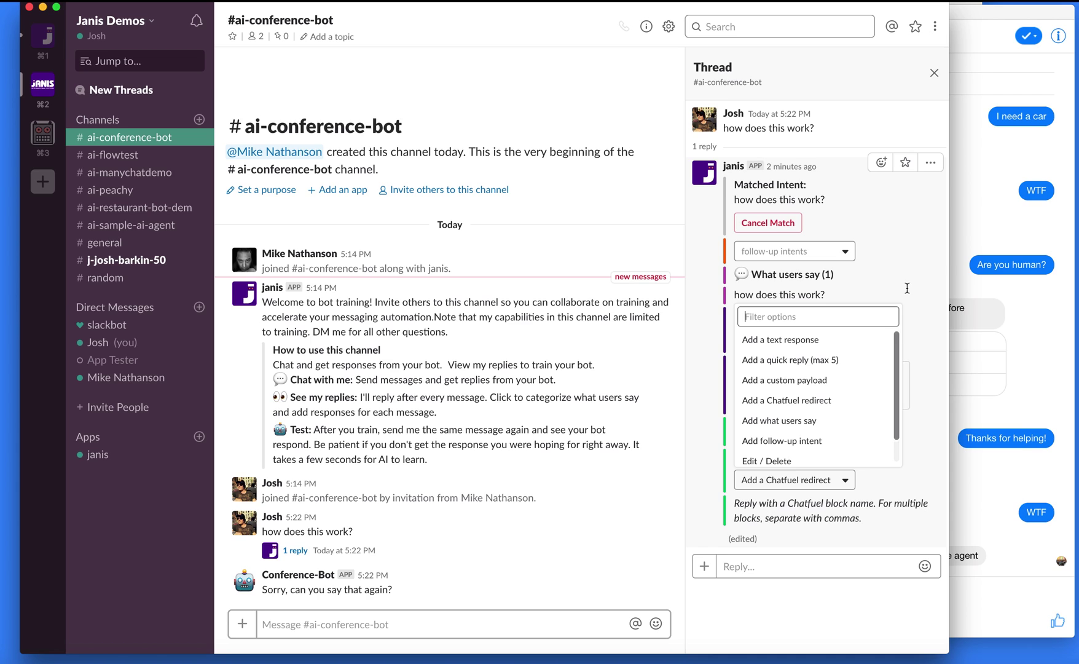
pyautogui.press('Escape')
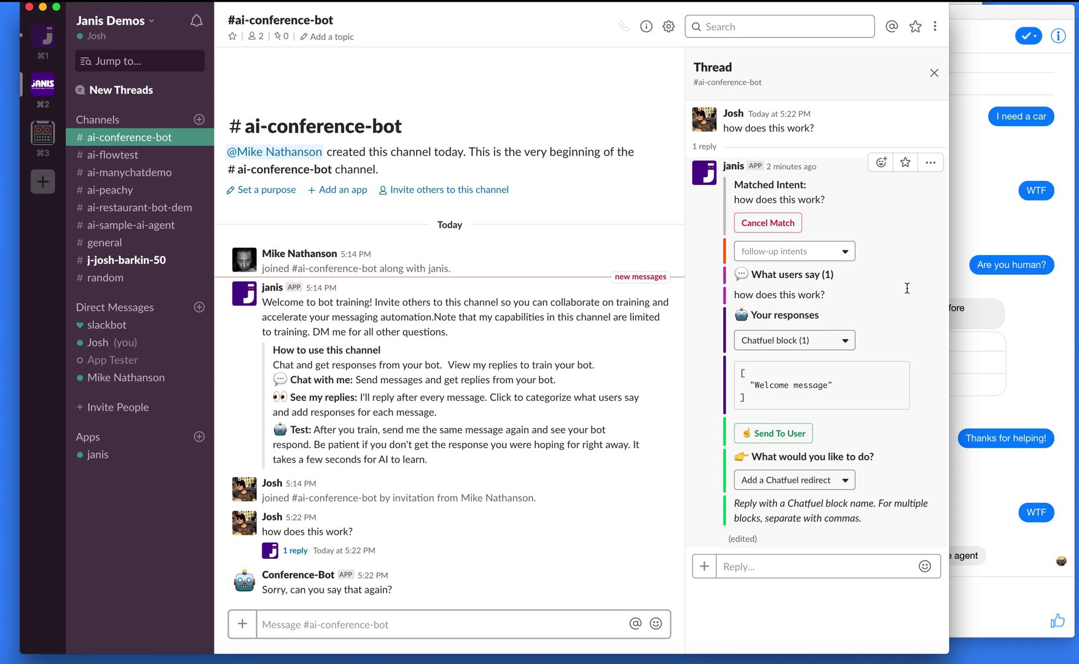
# Step: Send 'how does this work?' four times in #ai-conference-bot until Conference-Bot returns the Welcome message redirect
pyautogui.click(395, 627)
pyautogui.write('how does this work?')
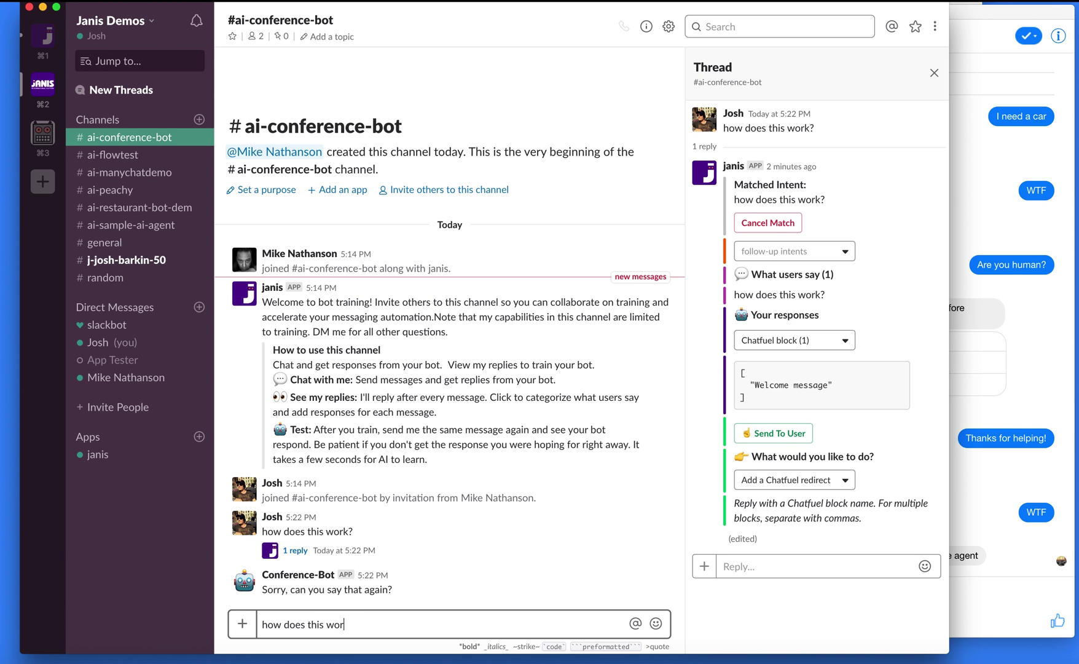
pyautogui.press('Return')
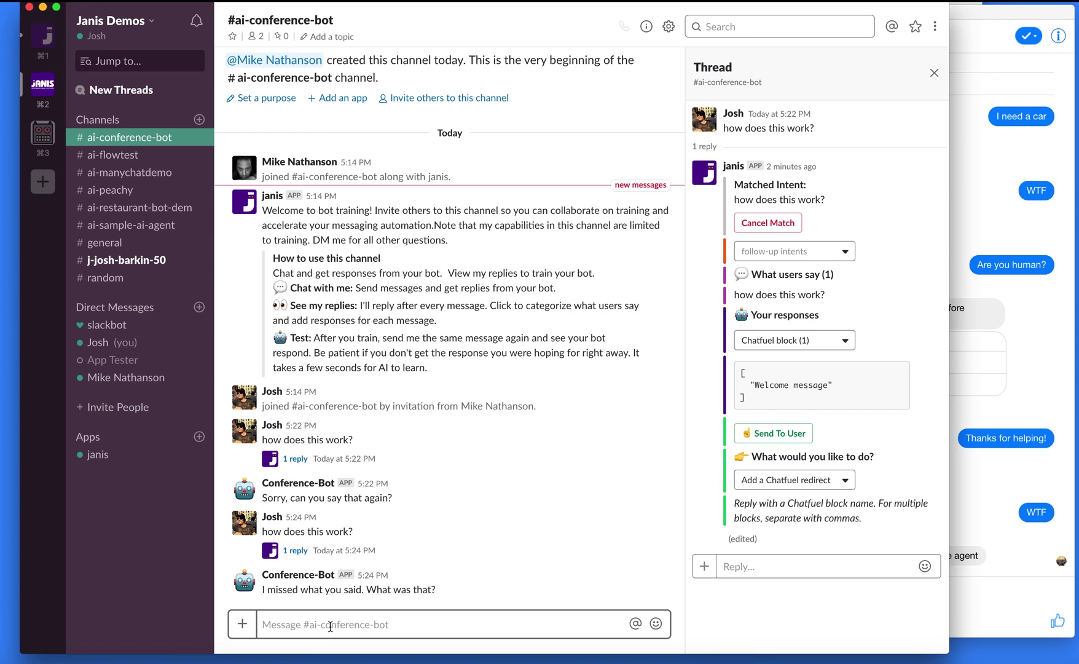
pyautogui.write('How d')
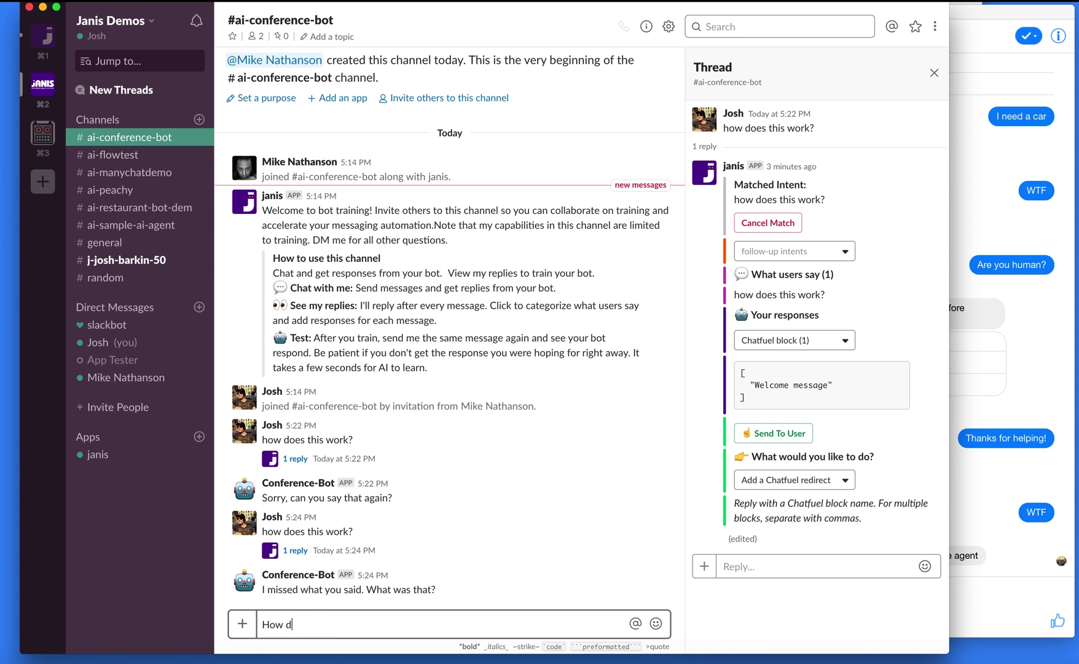
pyautogui.write('oes this work?')
pyautogui.press('Return')
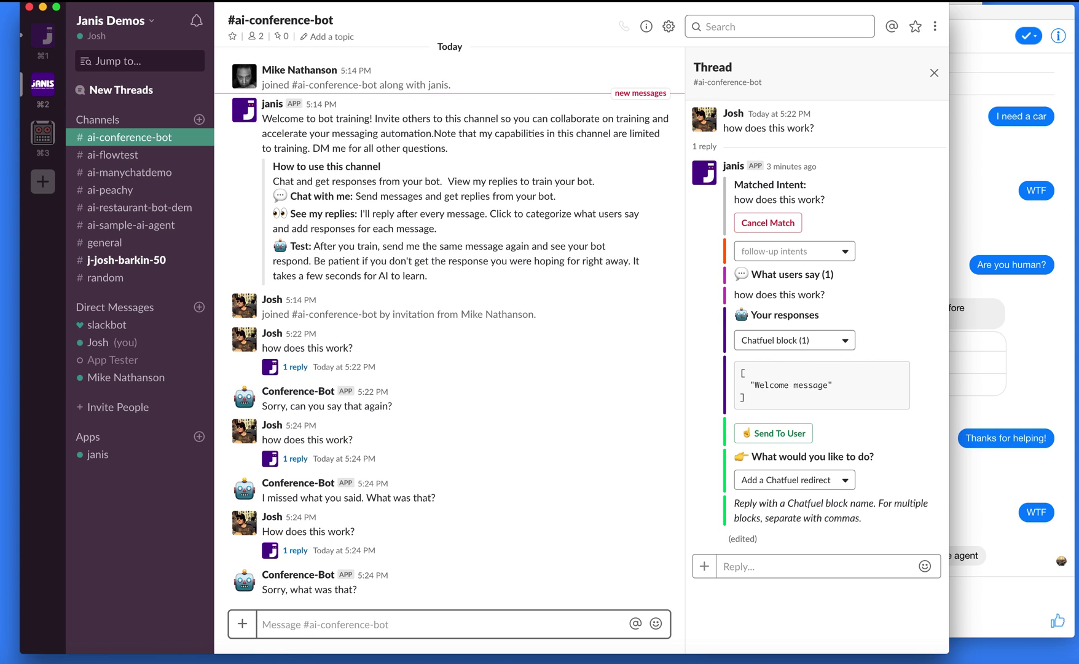
pyautogui.write('how does this wor')
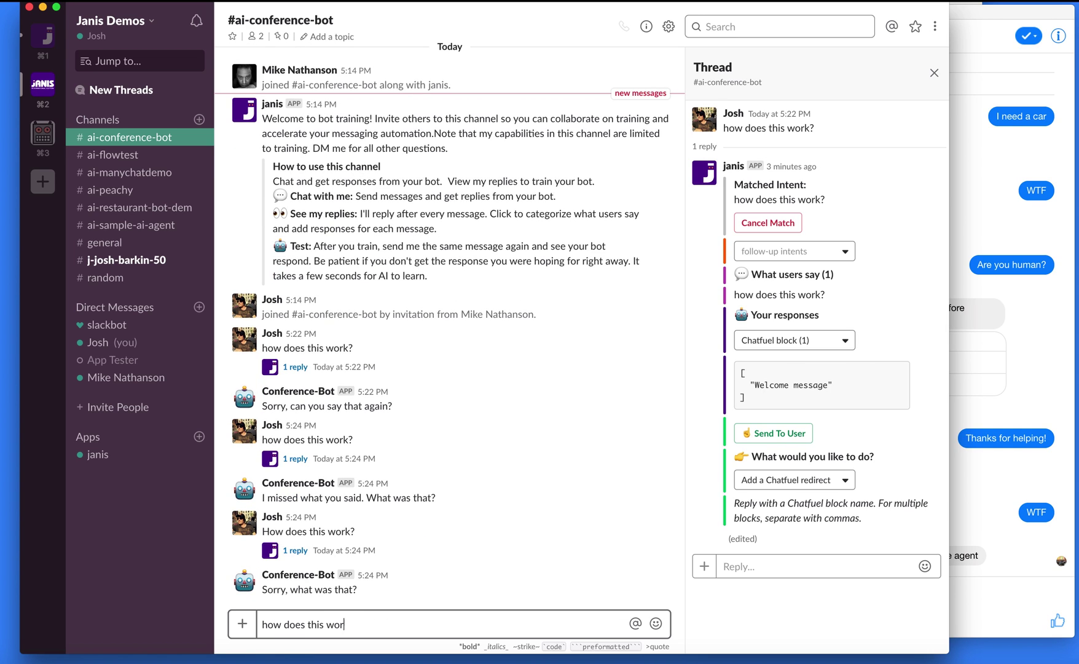
pyautogui.write('k?')
pyautogui.press('Return')
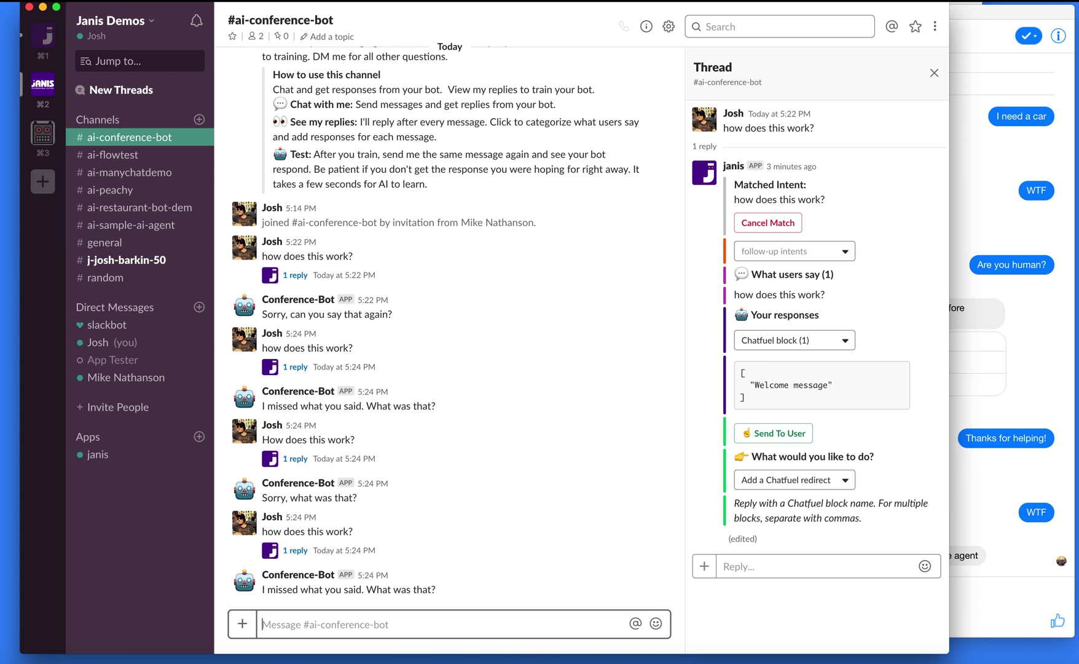
pyautogui.write('how do')
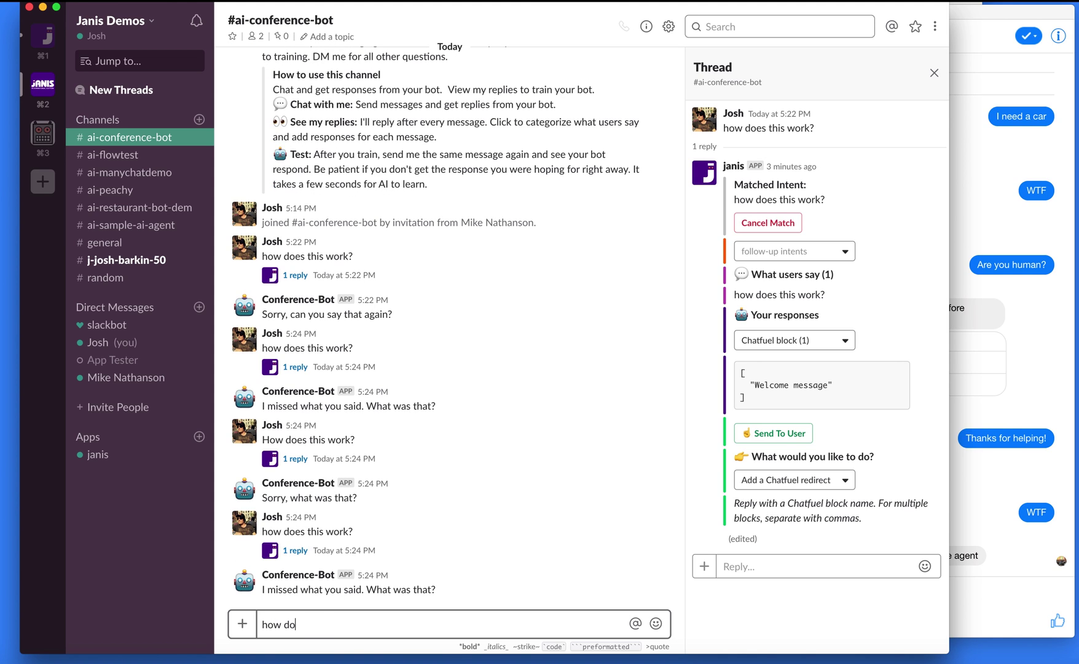
pyautogui.write('es this work?')
pyautogui.press('Return')
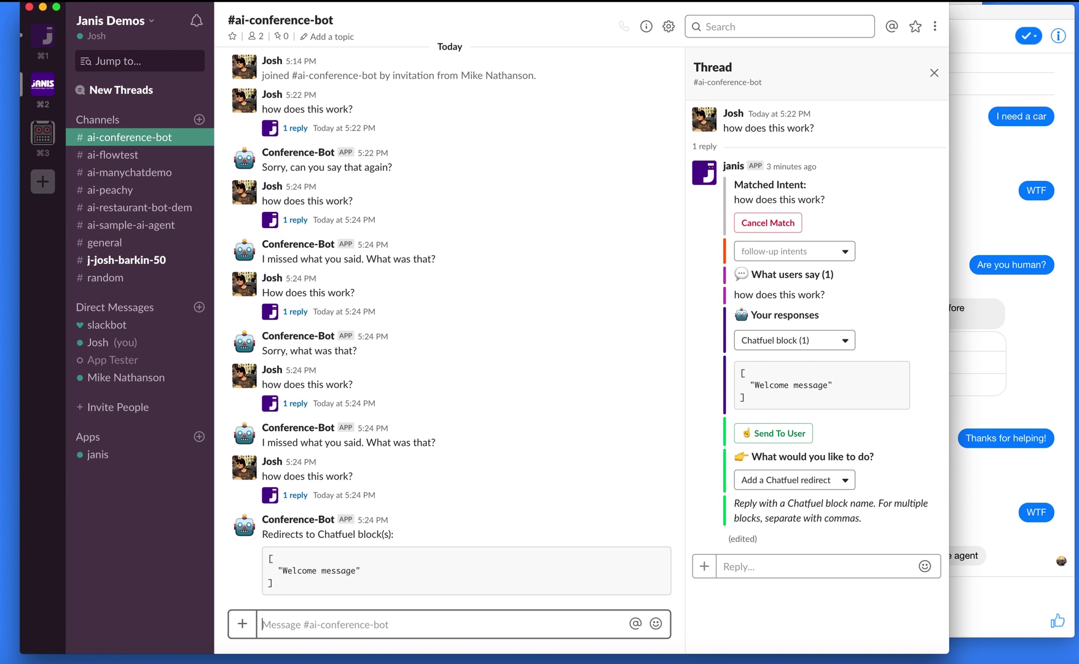
pyautogui.click(115, 260)
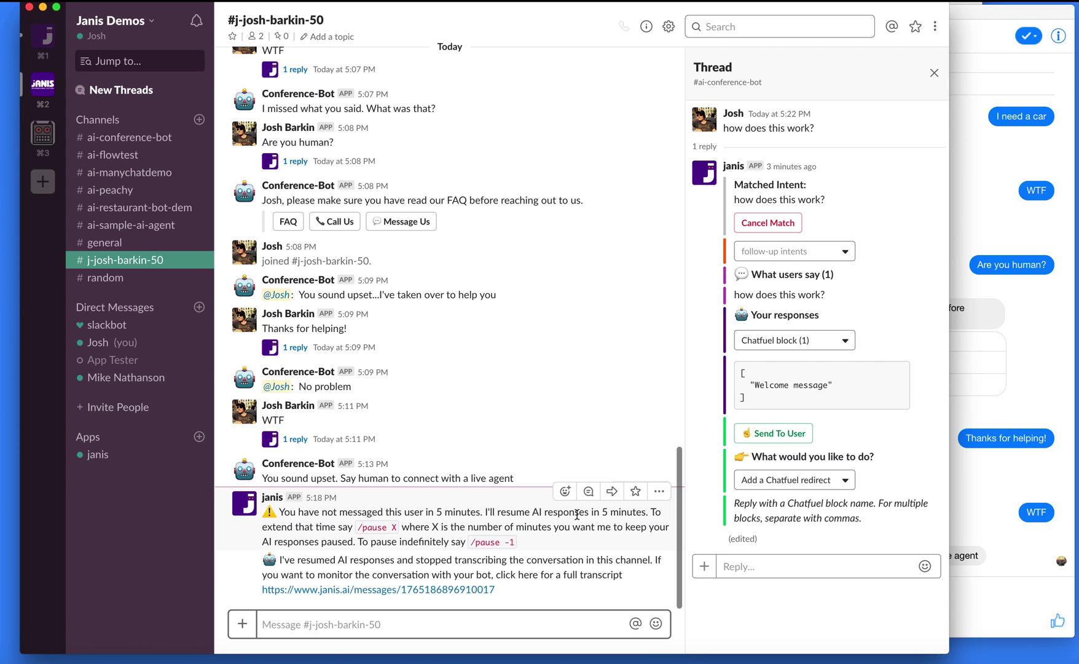
pyautogui.click(965, 543)
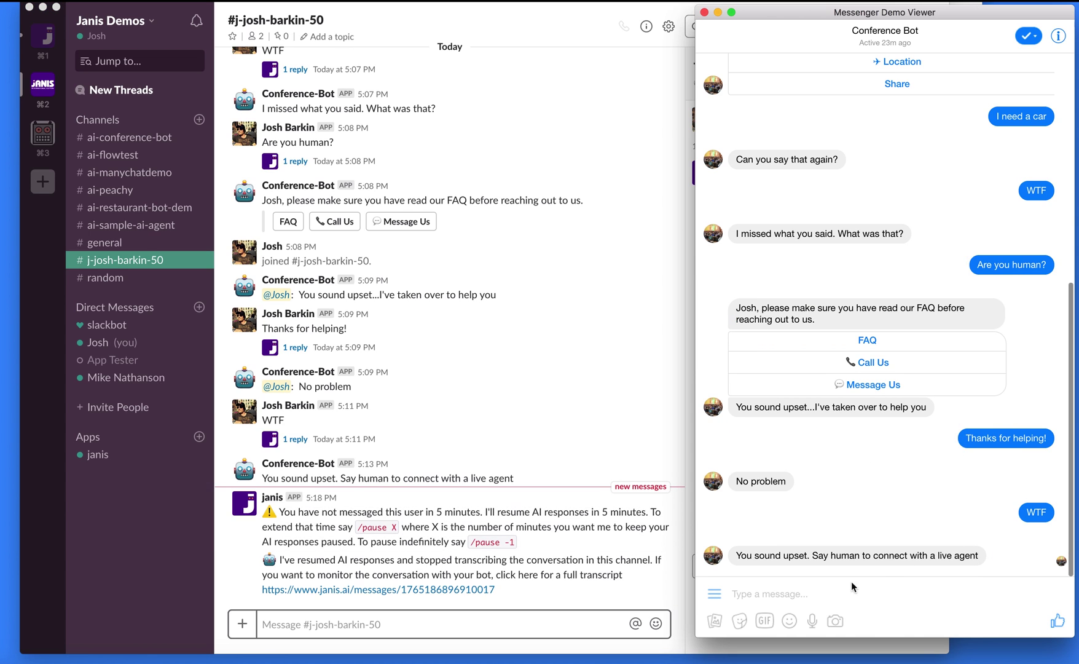
pyautogui.write('hi')
pyautogui.press('Return')
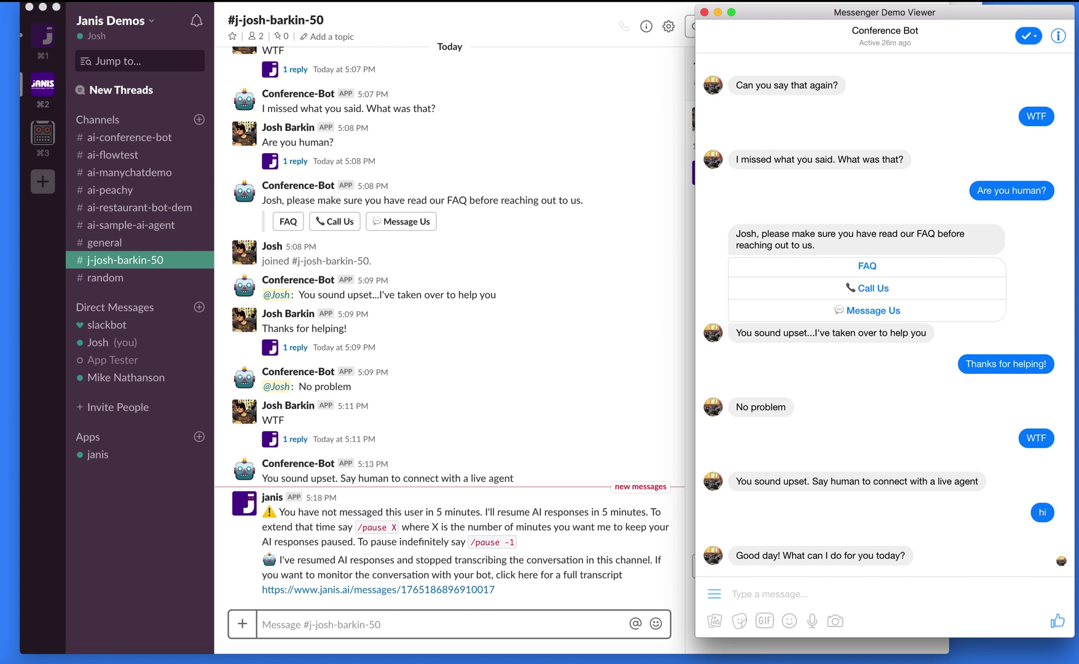
pyautogui.click(580, 561)
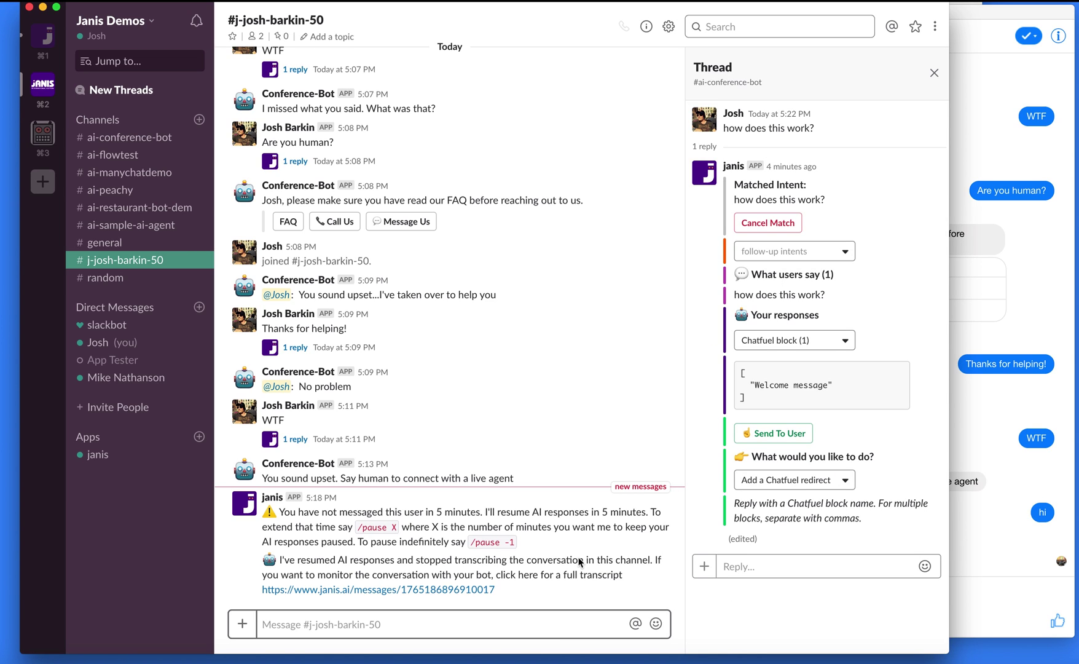